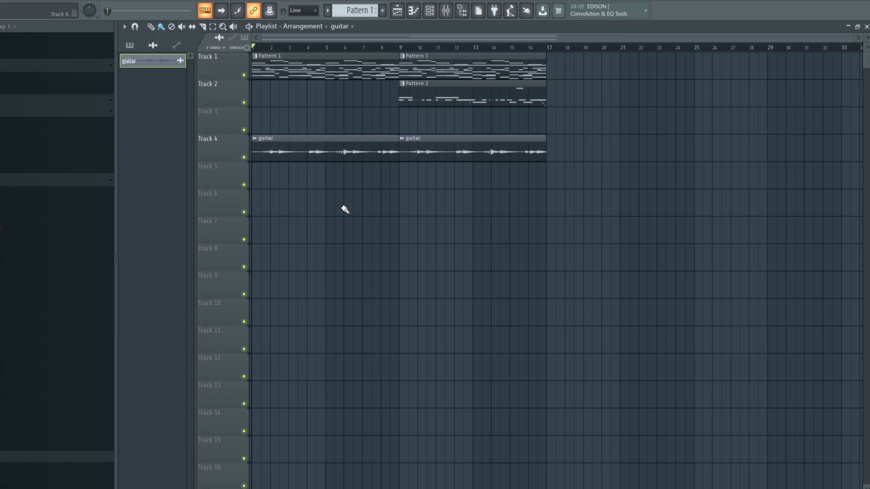
Step: Play the arrangement to listen to the unmixed beat
key("space")
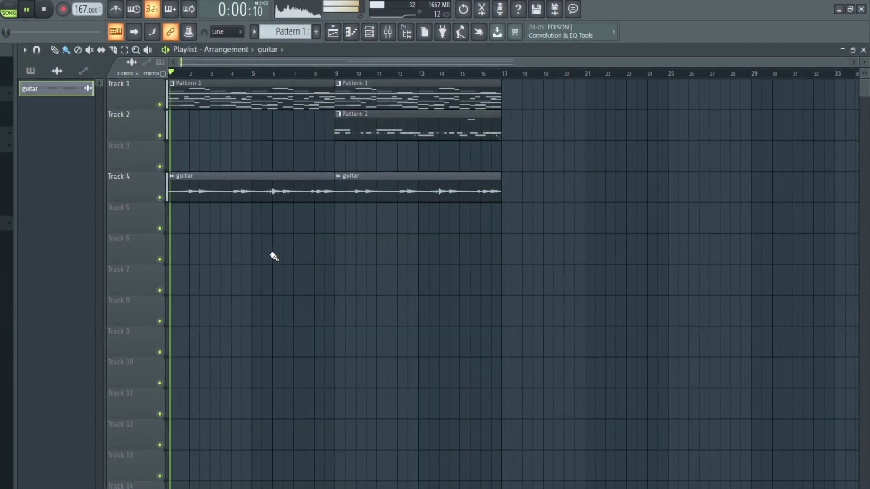
key("space")
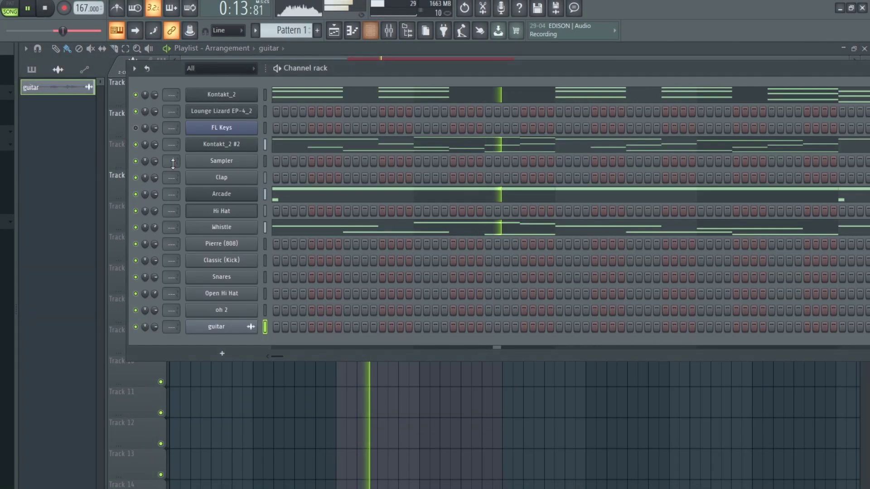
Step: Route every channel except Lounge Lizard EP-4_2, FL Keys and Sampler to its own mixer track, starting from insert 1
left_click(371, 31)
double_click(265, 92)
left_click(266, 132)
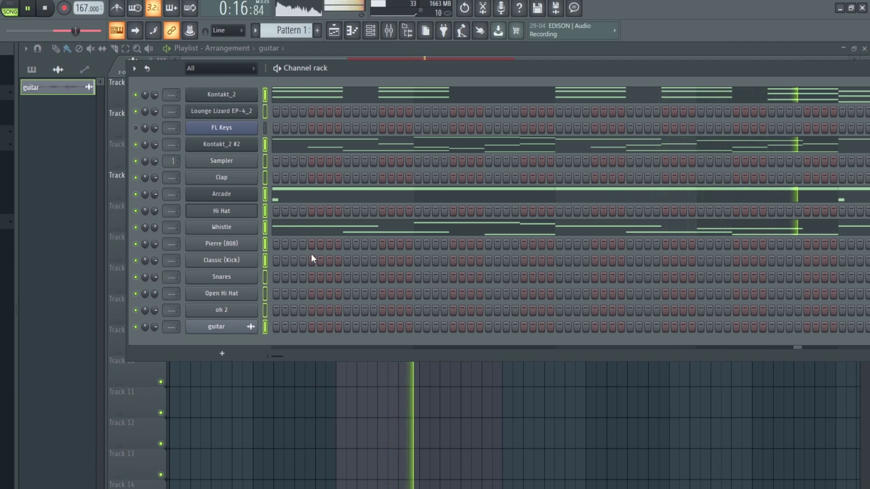
left_click(266, 113)
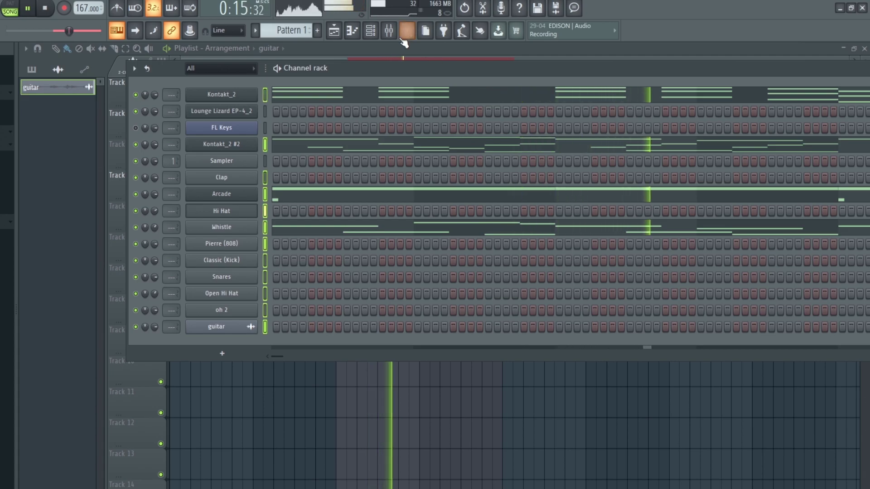
left_click(389, 30)
right_click(92, 187)
mouse_move(132, 171)
left_click(270, 180)
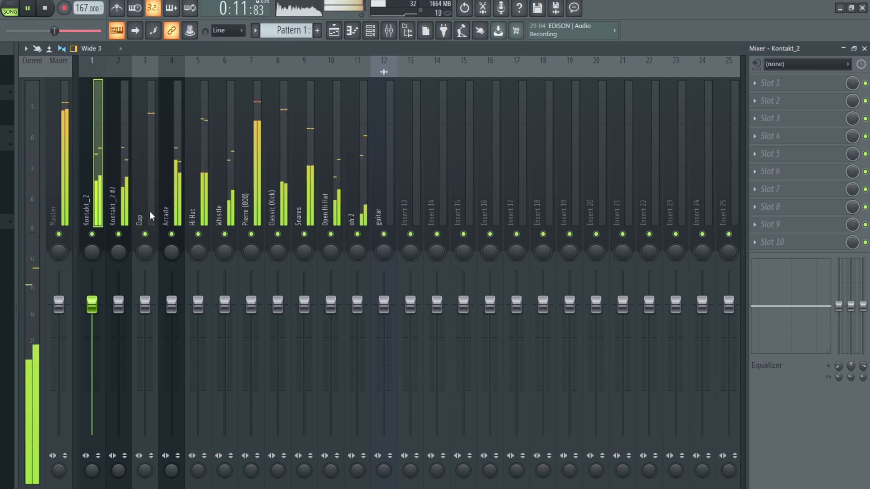
Step: Solo the Pierre (808) mixer track during playback
left_click(255, 197)
left_click(304, 200)
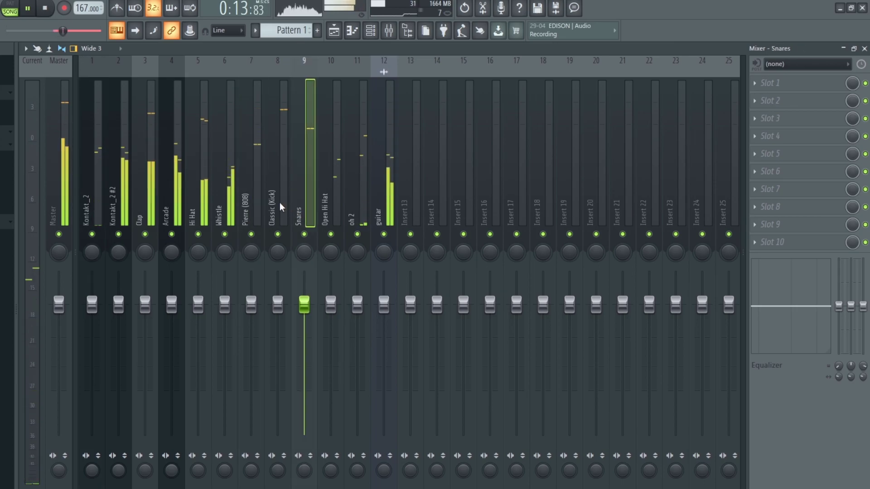
left_click(280, 202)
left_click(252, 182)
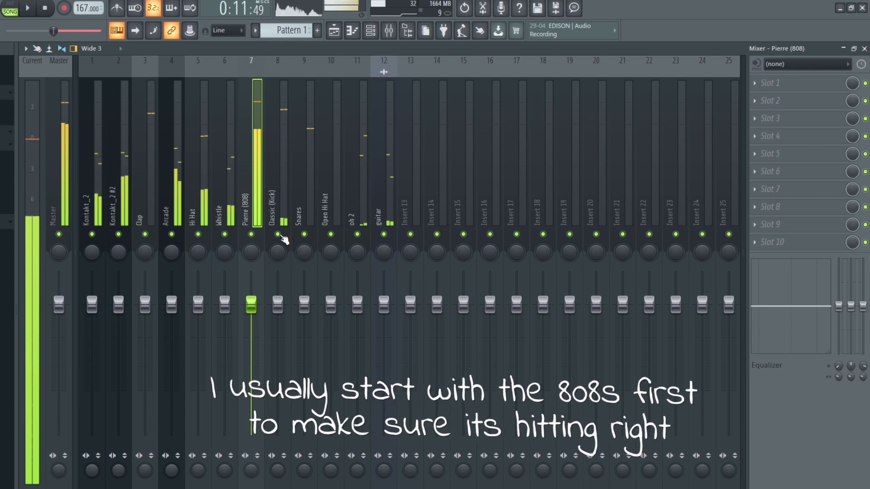
left_click(279, 194)
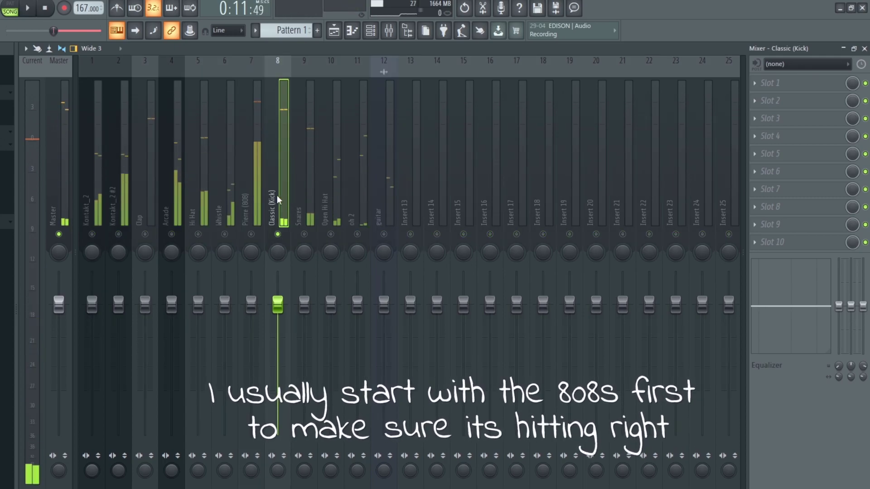
left_click(253, 202)
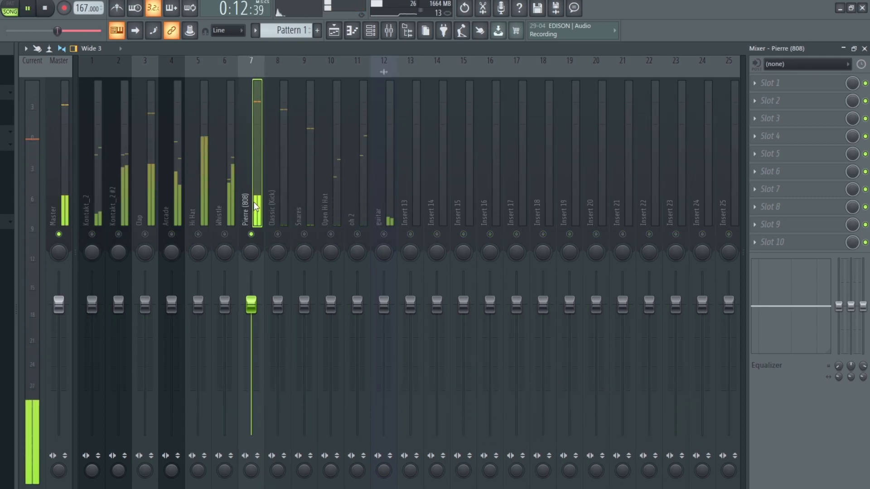
Step: Load Fruity Soft Clipper in slot 2 and Fruity Parametric EQ in slot 1 of the Pierre (808) track
left_click(748, 84)
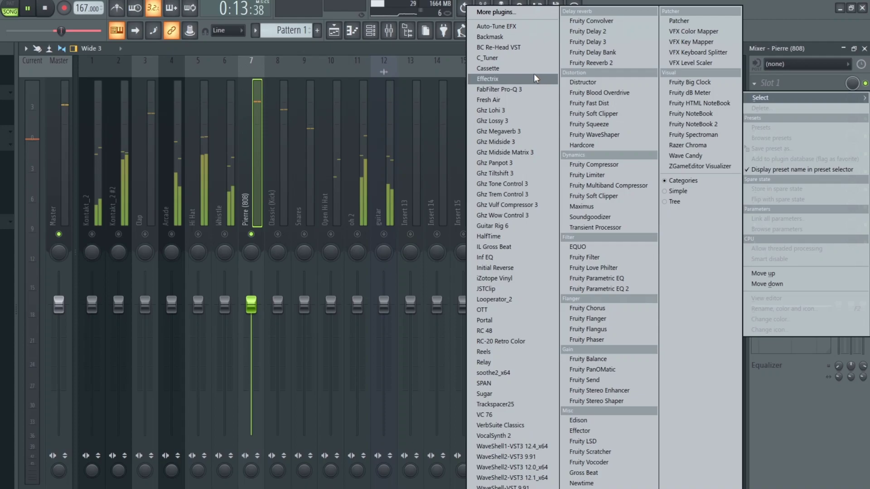
left_click(595, 112)
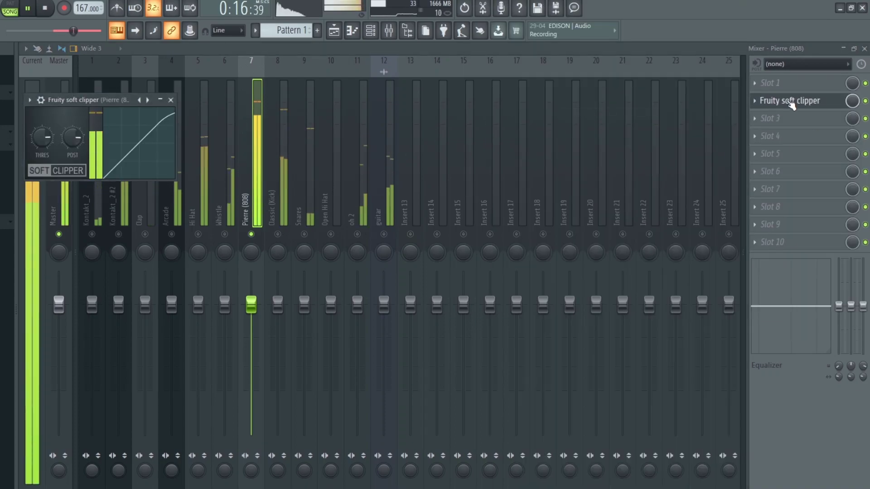
right_click(791, 104)
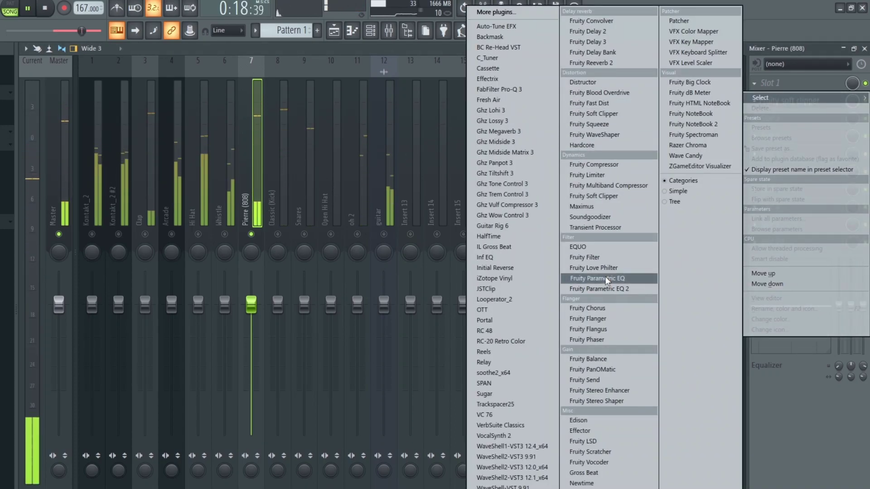
left_click(605, 277)
Step: Apply the "Remove 20hz + 16khz +" preset to the 808's parametric EQ and close its window
left_click(43, 115)
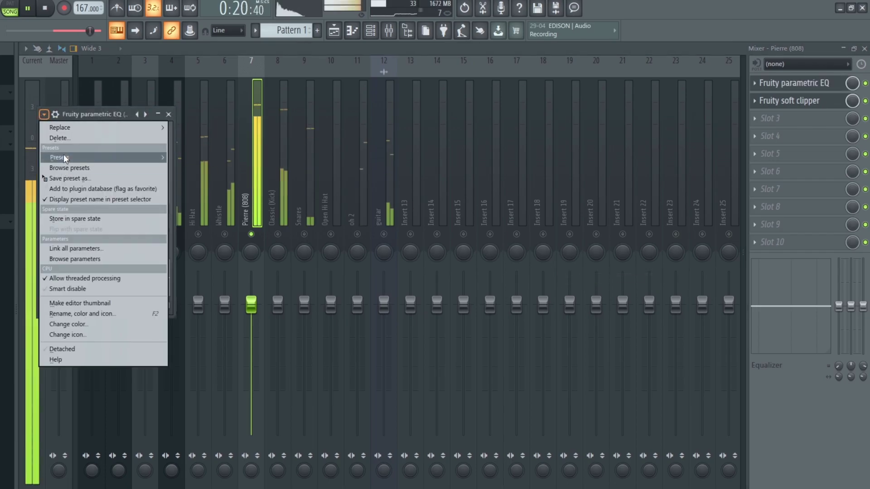
mouse_move(65, 158)
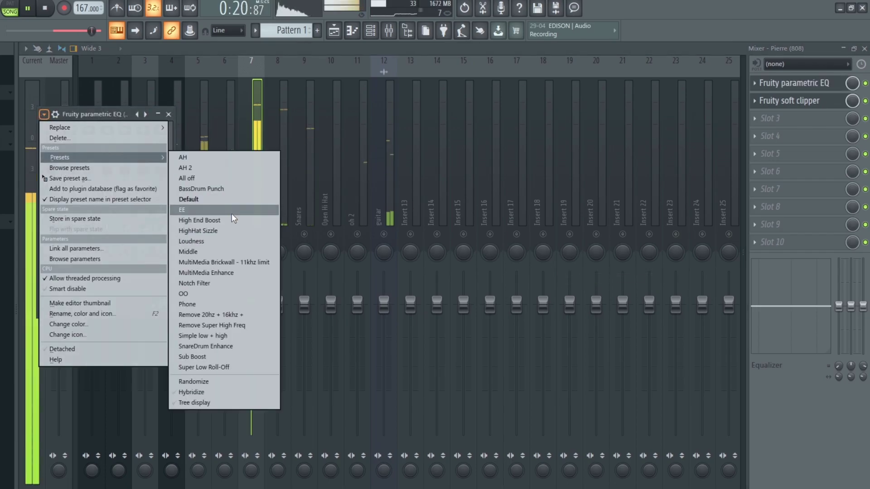
left_click(219, 315)
left_click(258, 155)
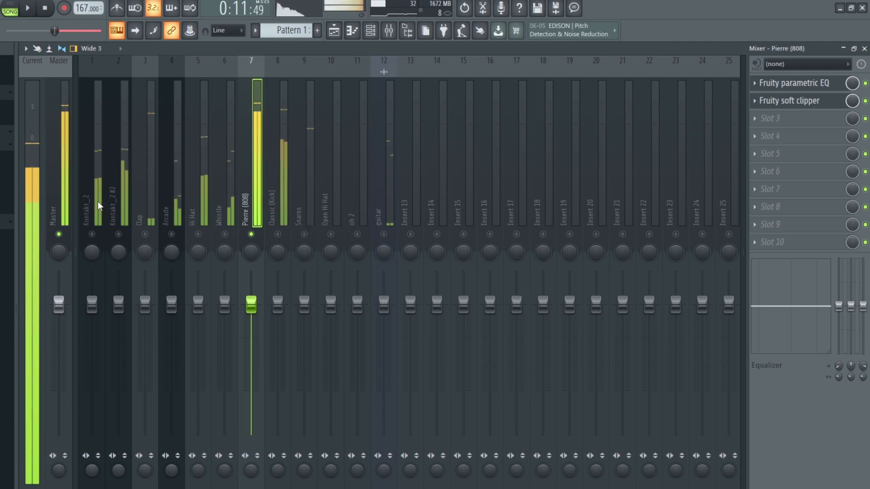
Step: Enable the Kontakt_2 mixer track alongside the 808 and rename it Rhodes Keys
left_click(93, 195)
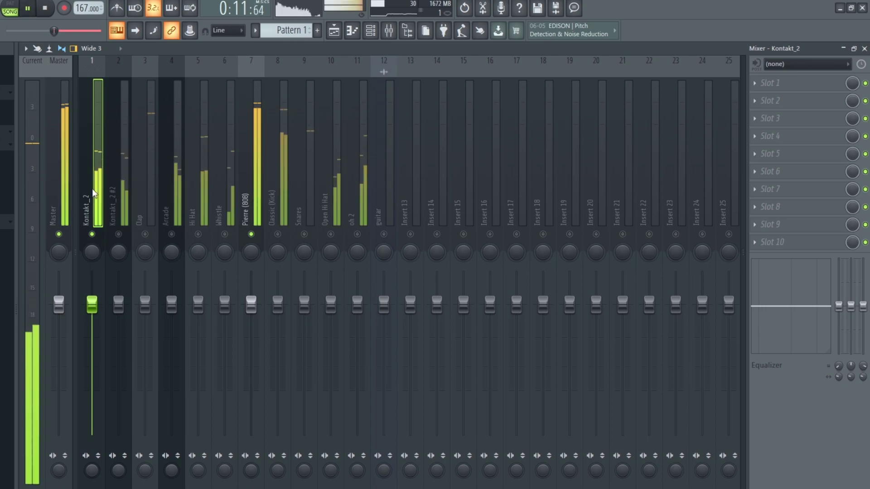
key("space")
right_click(96, 200)
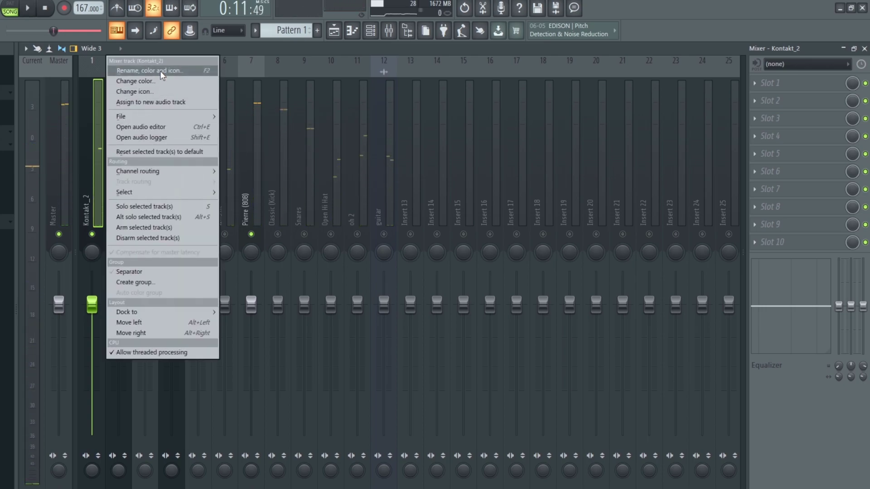
left_click(159, 71)
type("Rhodes Piano")
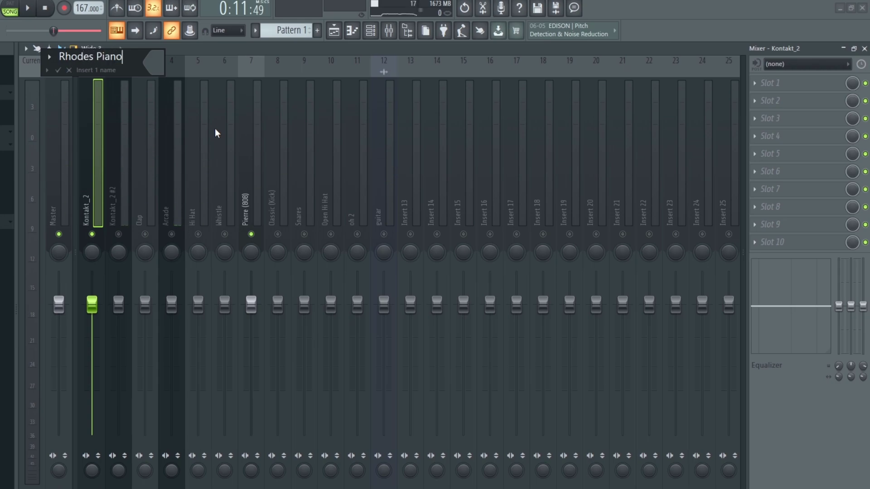
key("BackSpace")
key("BackSpace")
key("BackSpace")
key("BackSpace")
key("BackSpace")
type("Keys")
key("Return")
Step: Lower the Rhodes Keys track's volume to about -3 dB while the song plays
key("space")
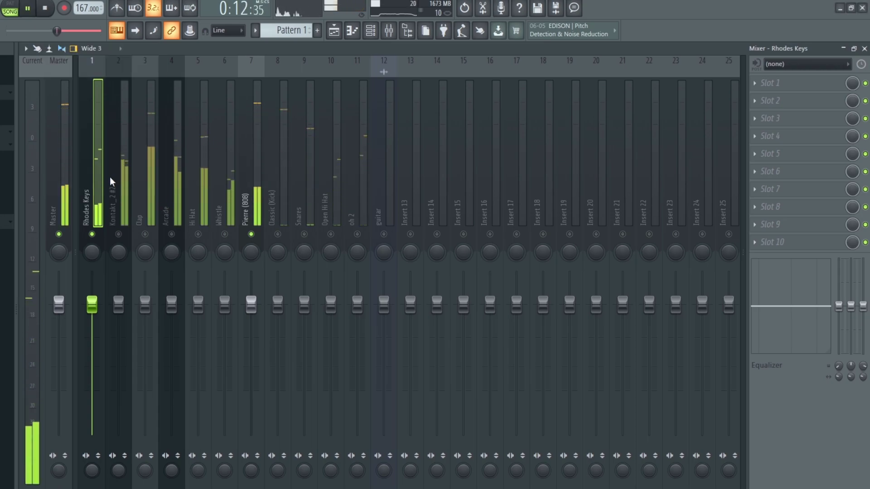
key("space")
key("space")
mouse_move(94, 310)
left_mouse_down()
mouse_move(93, 436)
mouse_move(92, 319)
left_mouse_up()
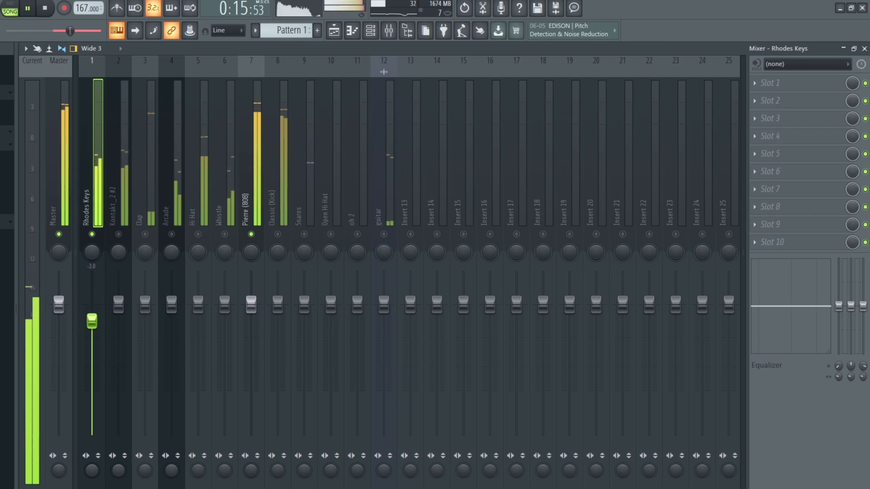
Step: Load Fruity Parametric EQ 2 on Rhodes Keys and cut its lows and its highs, with the high cut around 4700 Hz
left_click(766, 84)
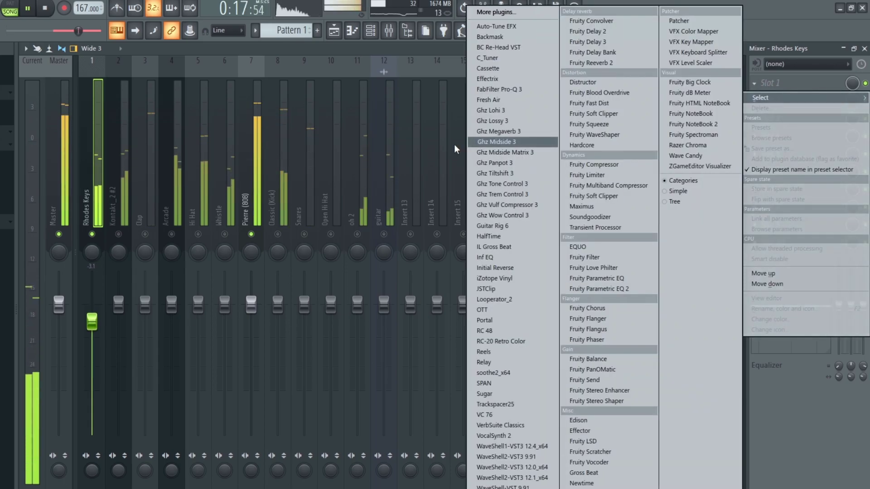
left_click(599, 289)
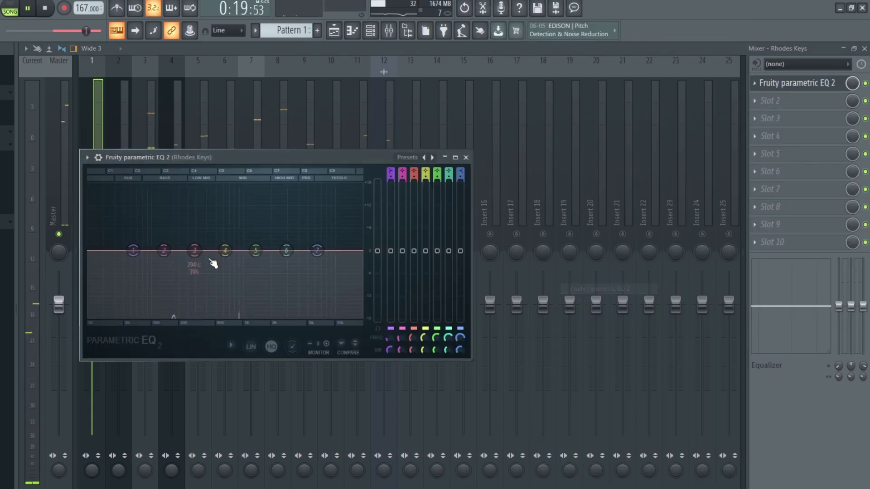
left_click_drag(133, 251, 141, 317)
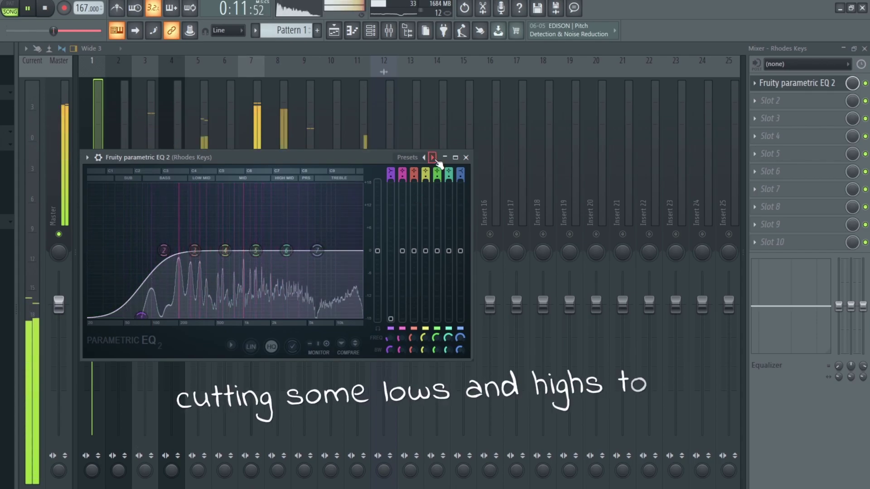
left_click_drag(317, 251, 309, 317)
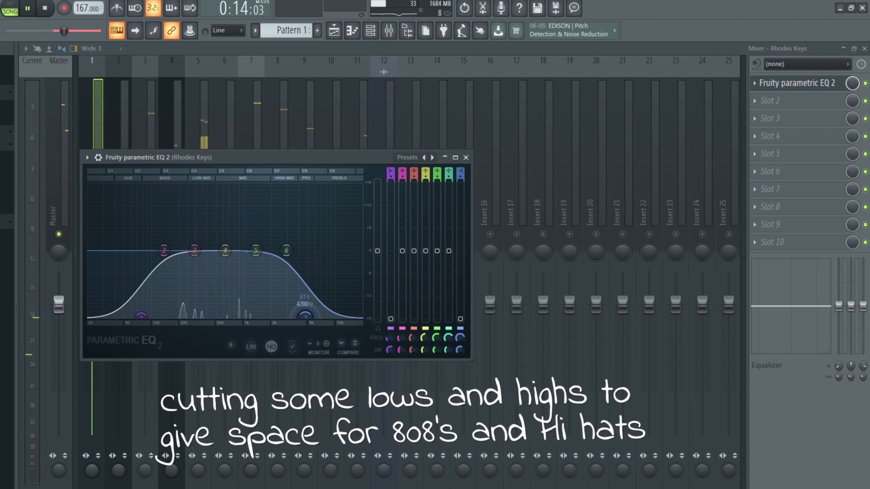
Step: Raise the low cut on the Rhodes Keys EQ to about 124 Hz and boost band 6 slightly
left_click_drag(141, 316, 160, 316)
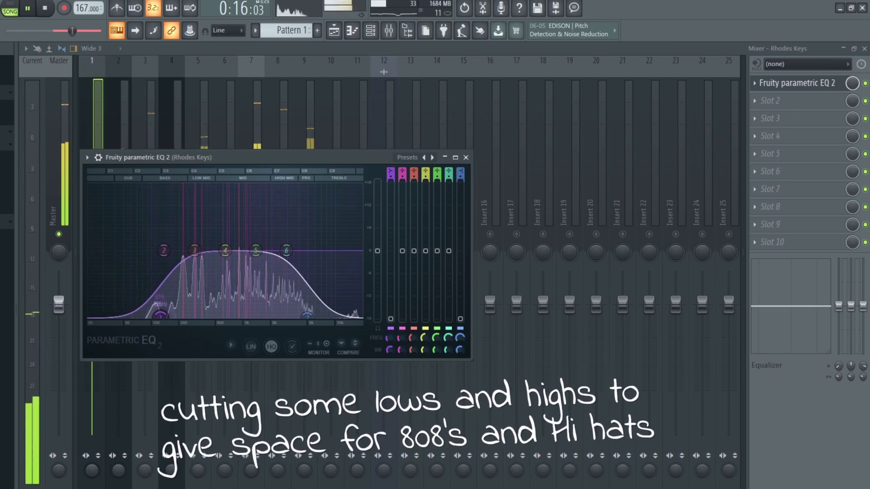
mouse_move(286, 250)
left_mouse_down()
mouse_move(299, 242)
mouse_move(290, 238)
mouse_move(292, 252)
mouse_move(288, 246)
left_mouse_up()
left_click_drag(309, 315, 307, 315)
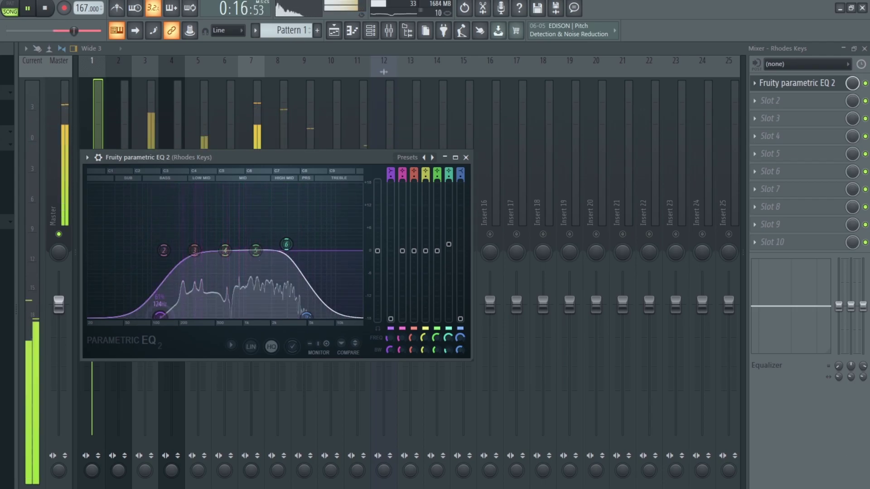
left_click(89, 135)
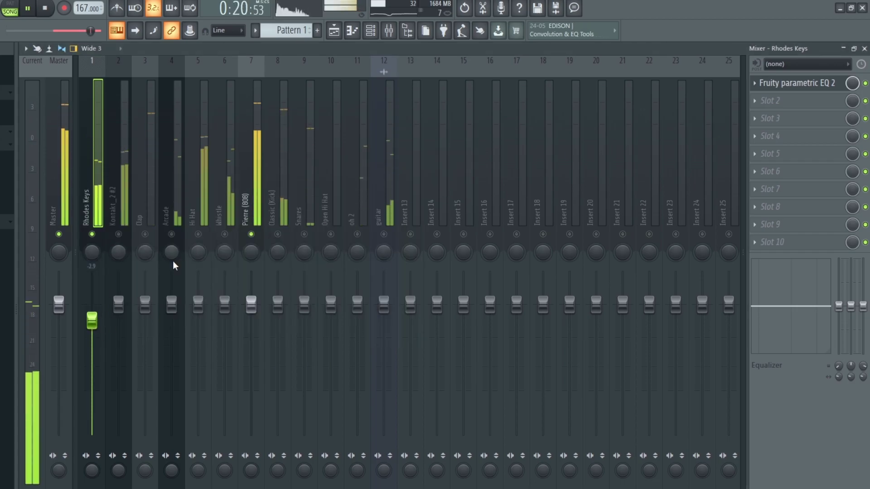
Step: Load Fruity Reeverb 2 in slot 2 of Rhodes Keys with a reduced mix level, and set the track's volume to -3.2 dB
left_click_drag(94, 322, 94, 323)
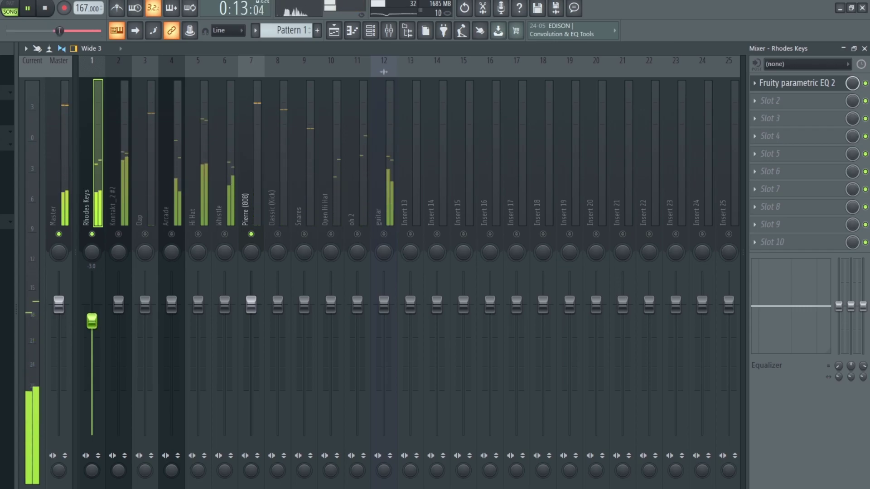
left_click(755, 104)
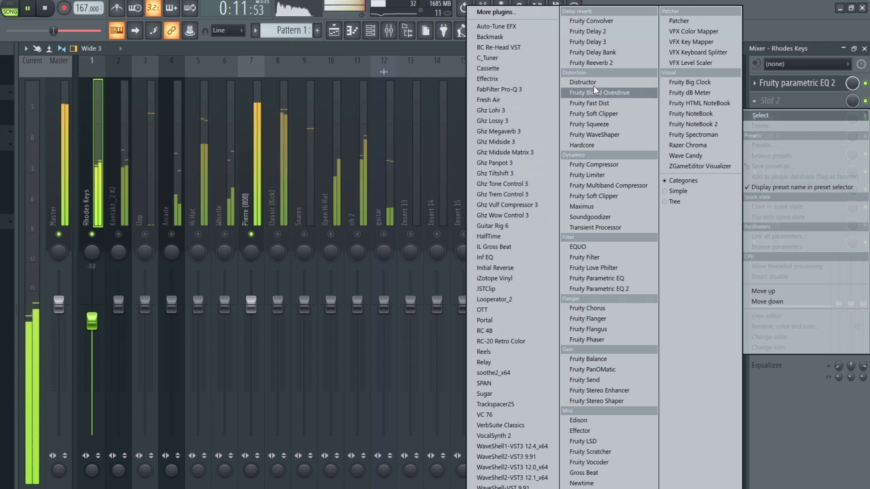
left_click(598, 64)
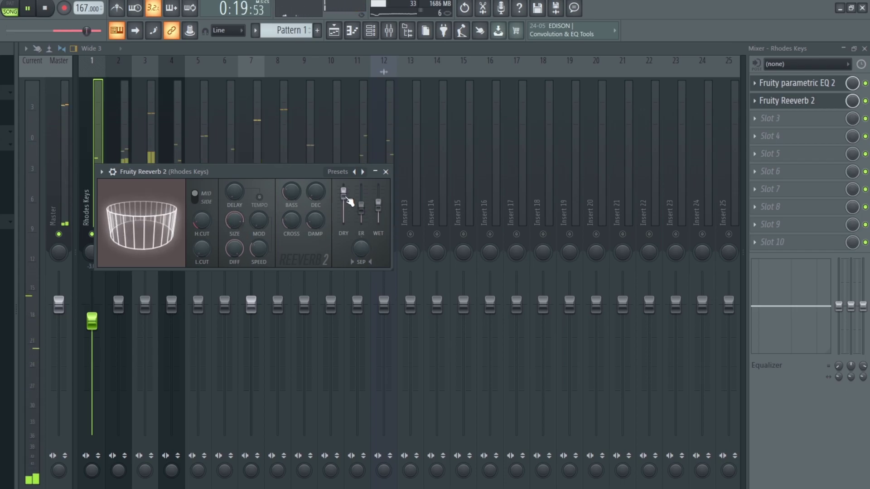
left_click_drag(853, 101, 854, 136)
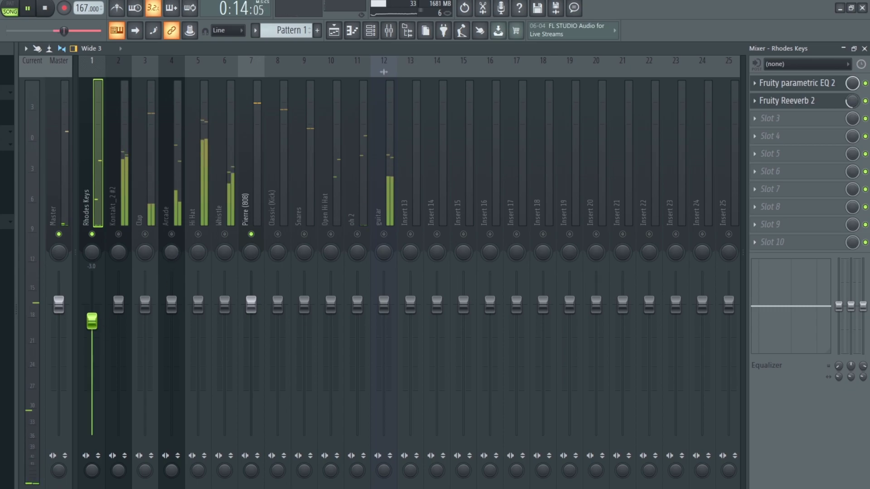
left_click_drag(92, 321, 92, 322)
Step: Enable the Kontakt_2 #2 mixer track and balance its volume at about -4.8 dB against the keys and 808
left_click(118, 192)
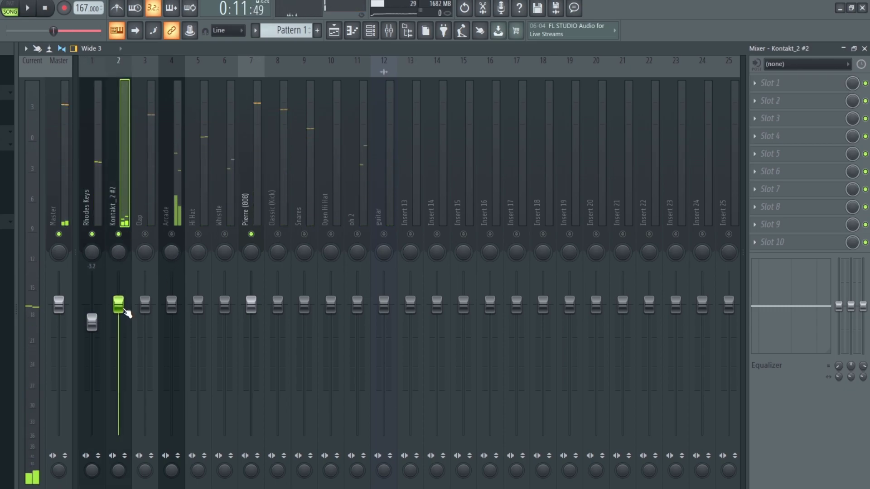
left_click_drag(122, 308, 126, 438)
key("space")
left_click_drag(118, 384, 119, 336)
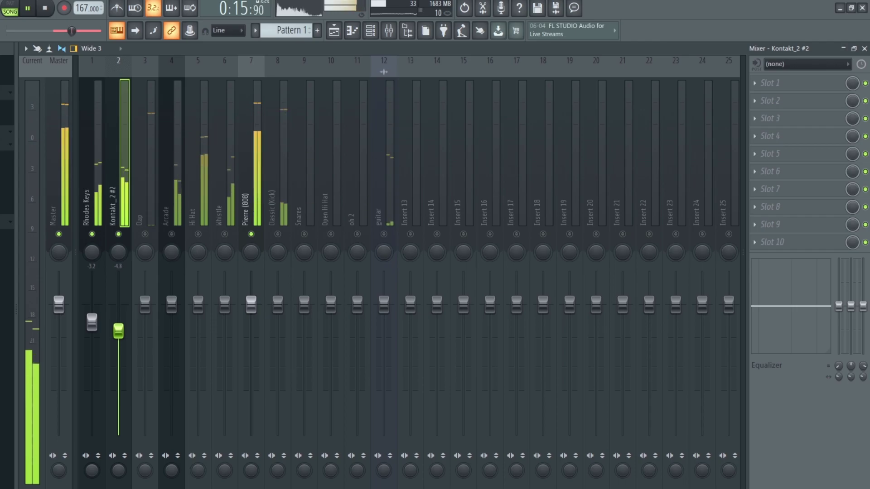
Step: Load Fruity Parametric EQ 2 on Kontakt_2 #2, cut the lows and slightly boost the highs around 6123 Hz
left_click(775, 85)
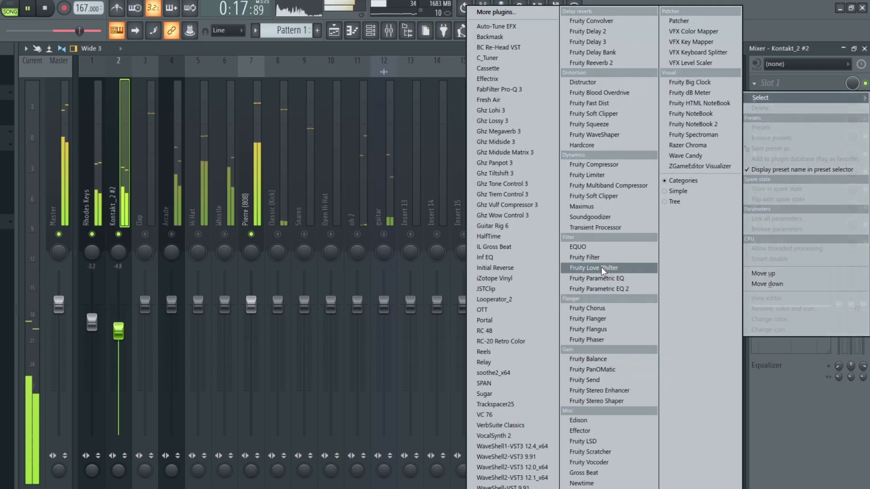
left_click(599, 289)
left_click_drag(162, 279, 197, 347)
mouse_move(345, 280)
left_mouse_down()
mouse_move(346, 345)
mouse_move(335, 345)
mouse_move(343, 346)
mouse_move(354, 281)
left_mouse_up()
right_click(355, 283)
left_click(371, 299)
left_click_drag(347, 274, 317, 278)
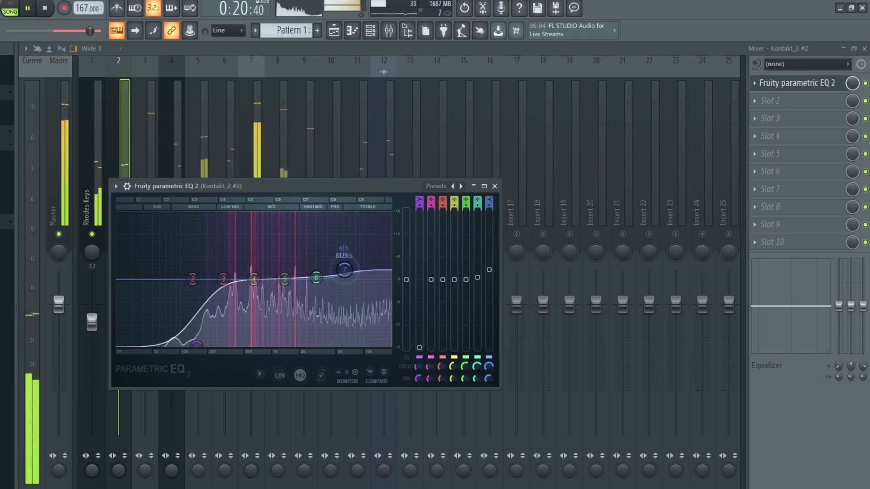
Step: Raise the low cut frequency slightly on the Kontakt_2 #2 parametric EQ
left_click_drag(196, 345, 201, 344)
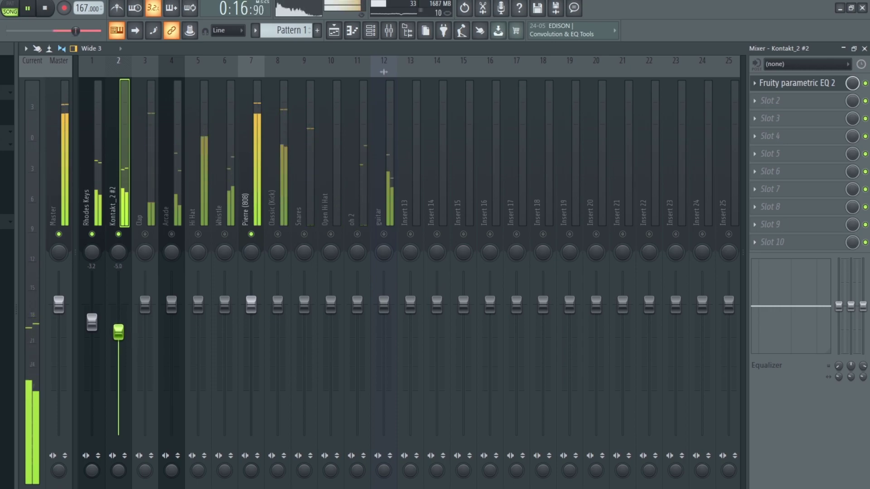
key("space")
Step: Enable the Arcade mixer track and rename it Background Atmo
left_click(173, 234)
left_click(176, 193)
right_click(176, 193)
left_click(245, 72)
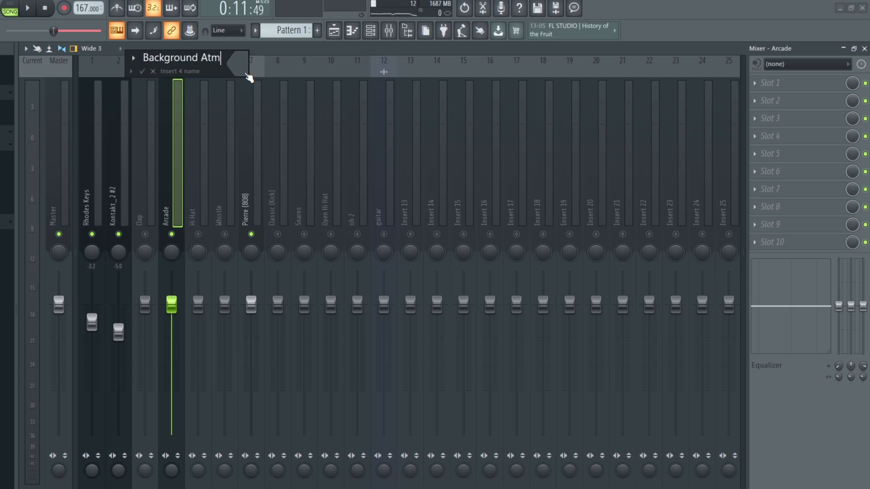
type("os")
key("Return")
Step: Lower Background Atmo to -7.1 dB and add Fruity Parametric EQ 2, cutting the lows and the highs around 6090 Hz
key("space")
left_click_drag(172, 305, 171, 343)
left_click(754, 83)
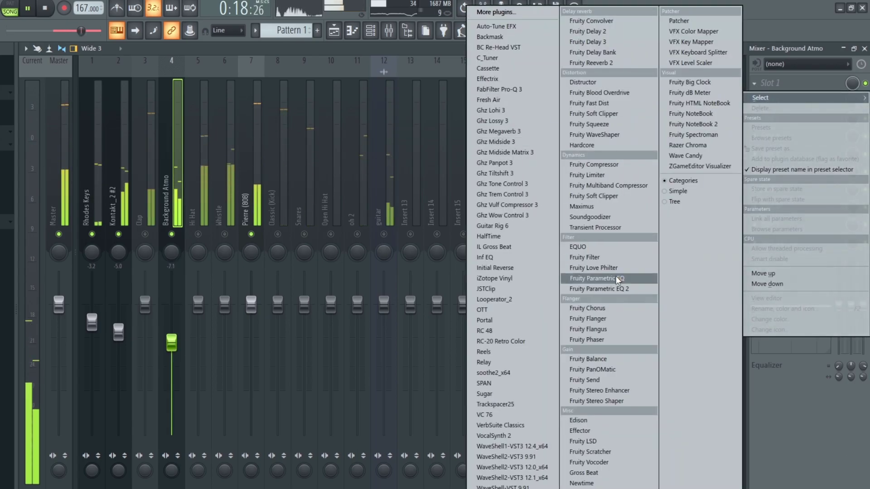
left_click(609, 289)
left_click_drag(285, 233, 287, 288)
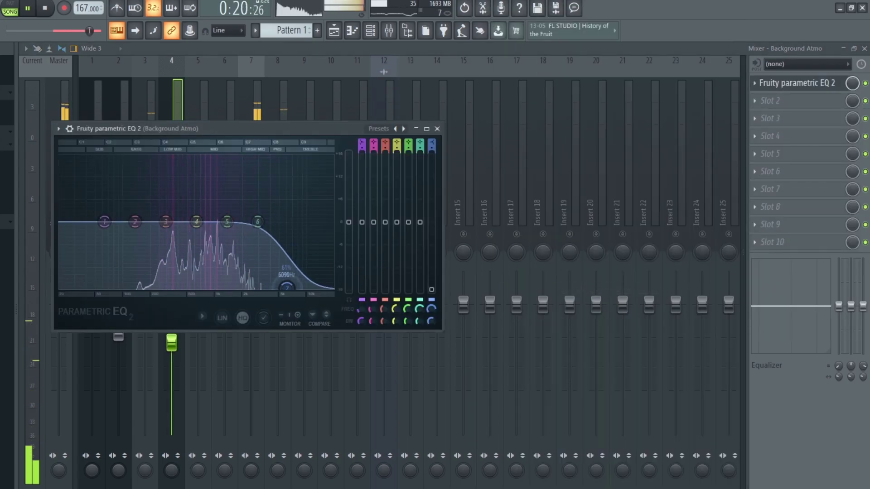
left_click_drag(104, 221, 132, 287)
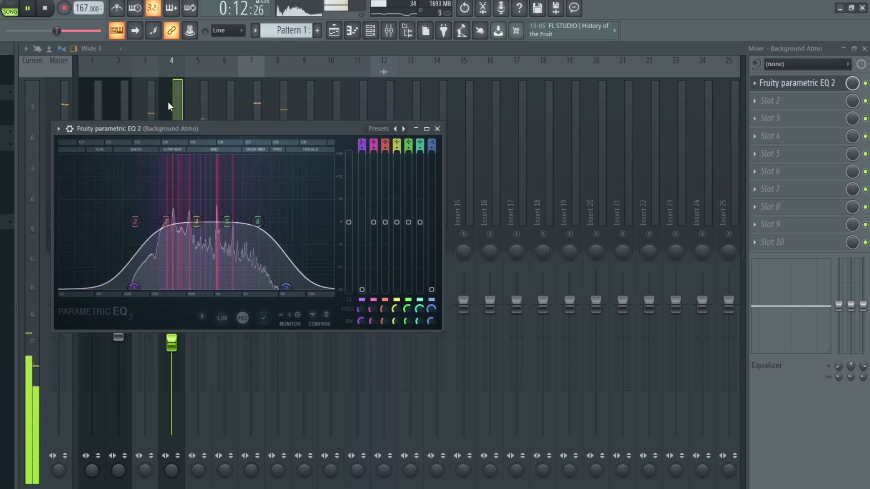
Step: Close the EQ and trim the Background Atmo volume to -7.0 dB against the playing mix
left_click(180, 106)
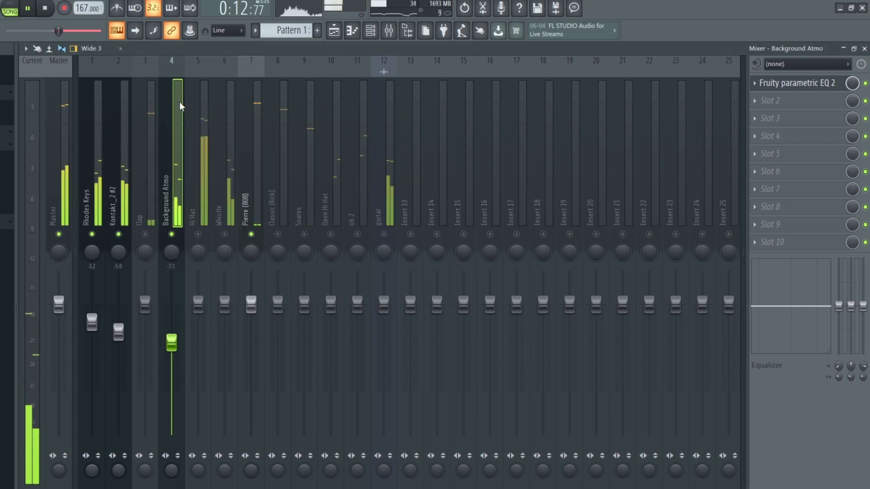
left_click_drag(177, 347, 177, 345)
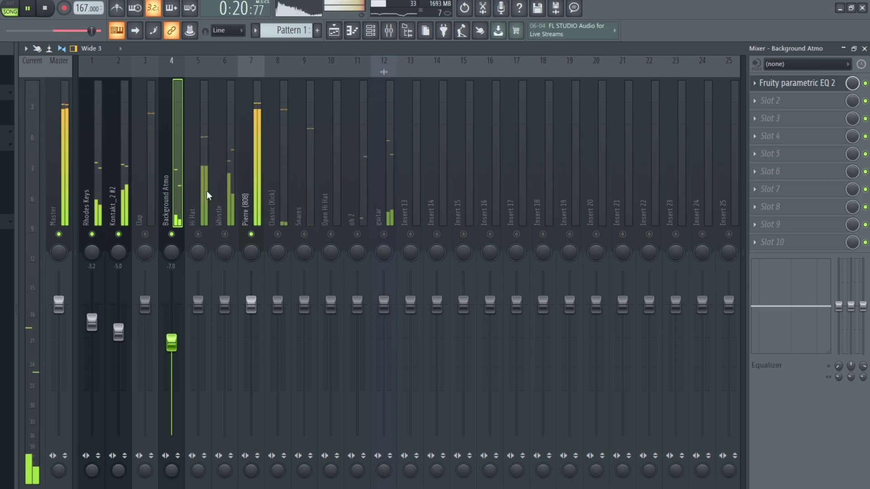
left_click(154, 195)
left_click(175, 196)
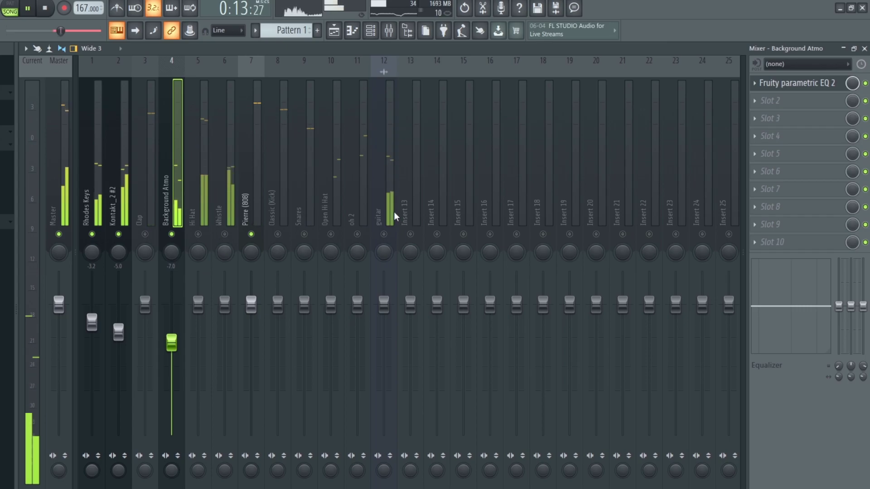
Step: Enable the guitar track and reorder the mixer so guitar sits at insert 3 and Background Atmo at insert 4
left_click(385, 194)
key("space")
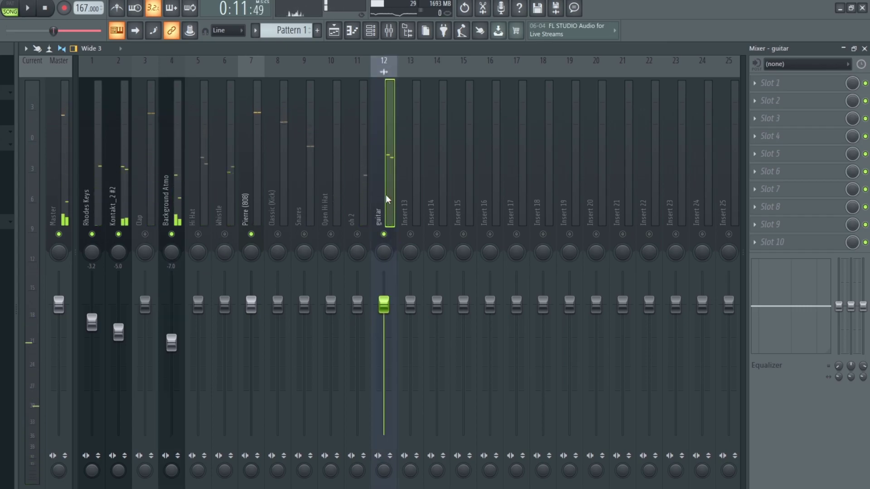
key("alt+Left")
key("alt+Left")
key("alt+Left")
key("alt+Left")
key("alt+Left")
key("alt+Left")
key("alt+Left")
key("alt+Left")
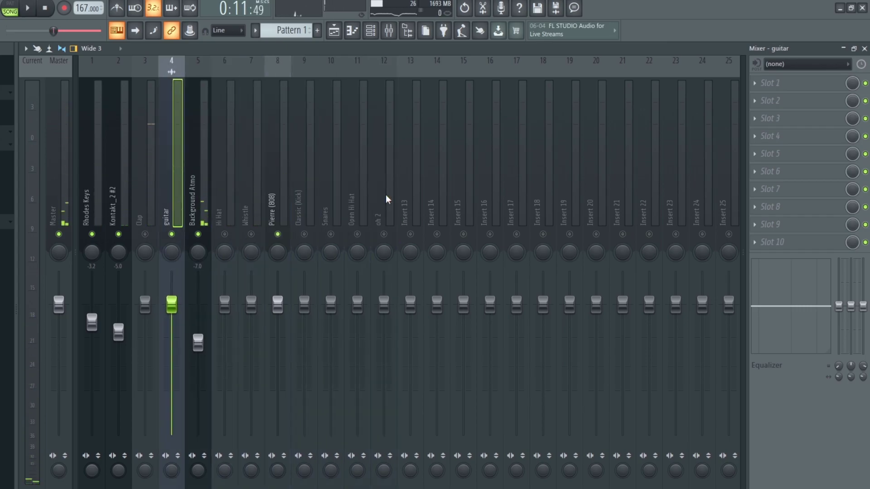
key("alt+Left")
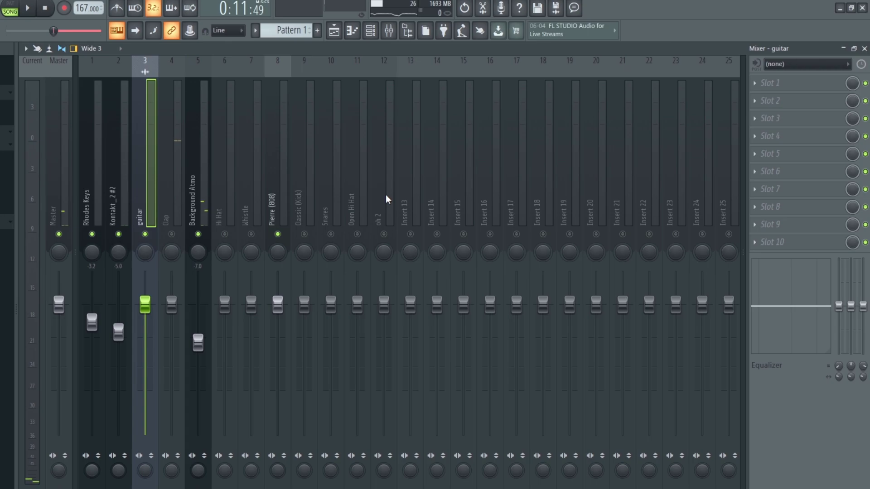
left_click(201, 180)
key("alt+Left")
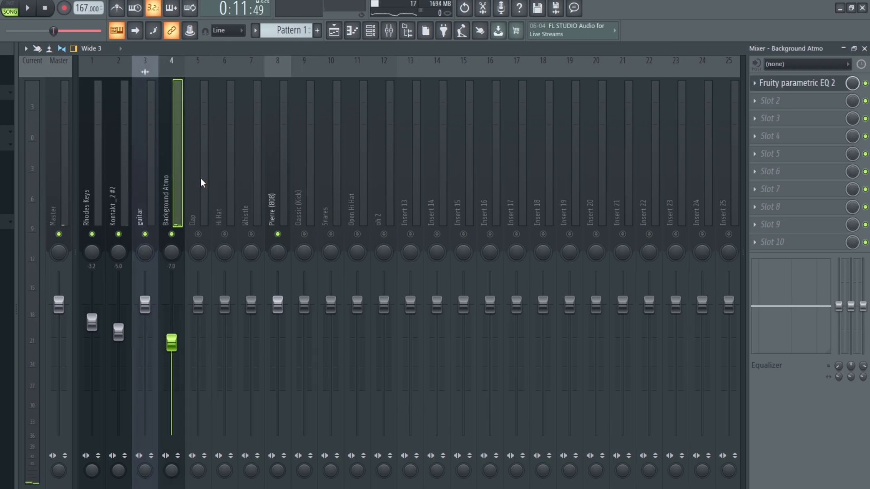
Step: Lower the guitar track to -3.0 dB during playback and slightly adjust the stereo separation of Rhodes Keys
key("space")
left_click(144, 208)
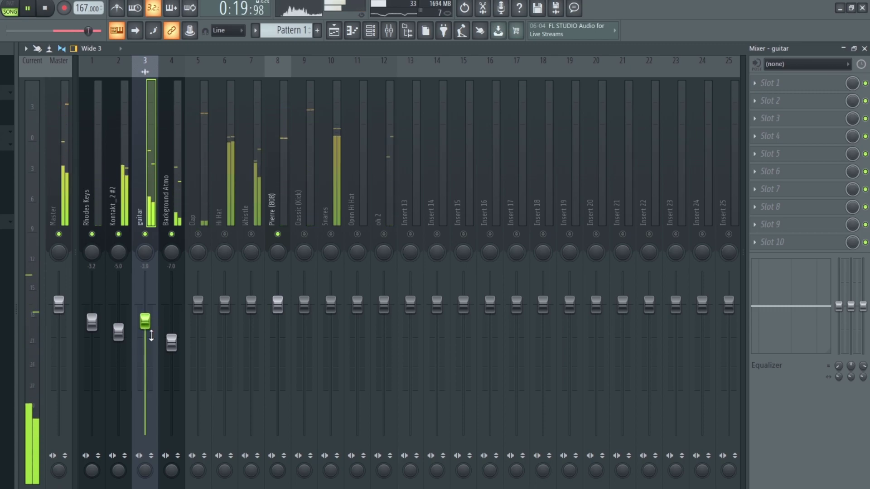
left_click(89, 205)
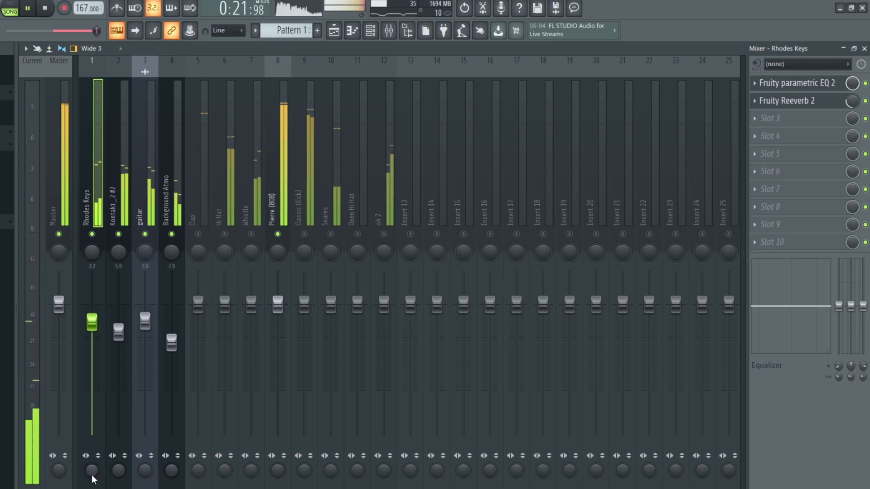
left_click_drag(92, 471, 91, 474)
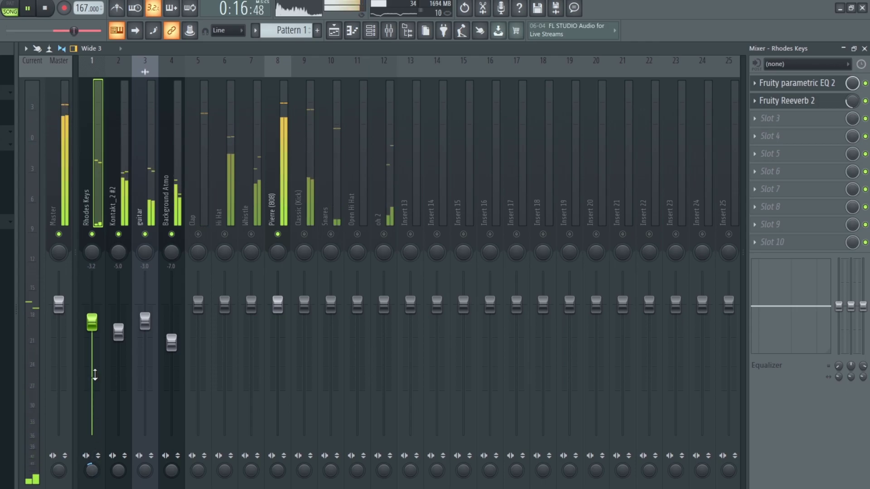
Step: Fine-tune the melody balance with Rhodes Keys at -3.1 dB and guitar at -3.0 dB
left_click(122, 191)
left_click(99, 209)
left_click(146, 205)
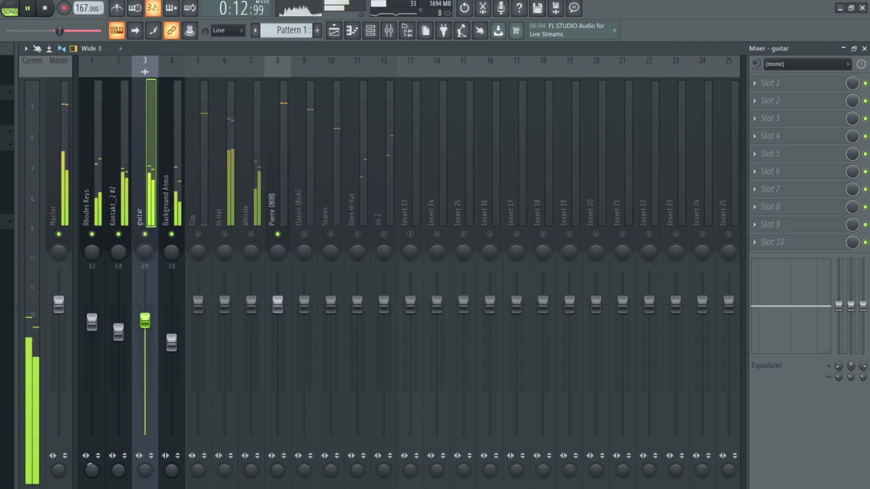
left_click_drag(91, 324, 91, 322)
left_click(148, 324)
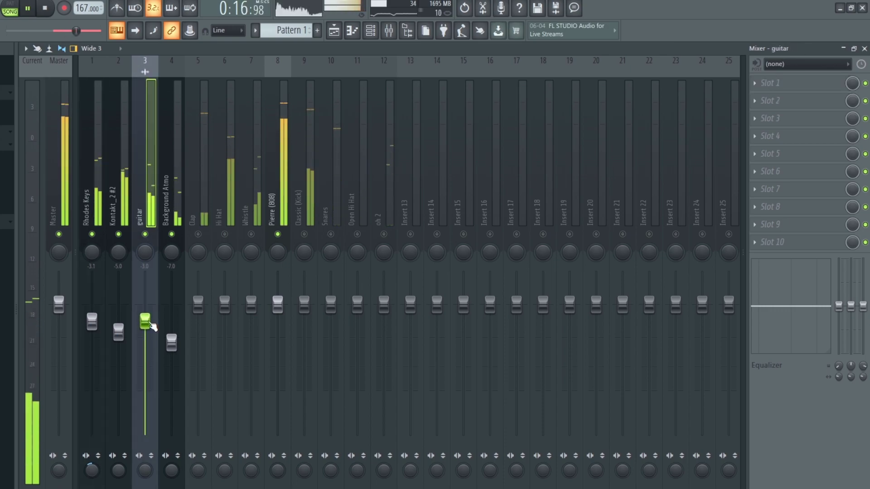
left_click(93, 323)
left_click(145, 322)
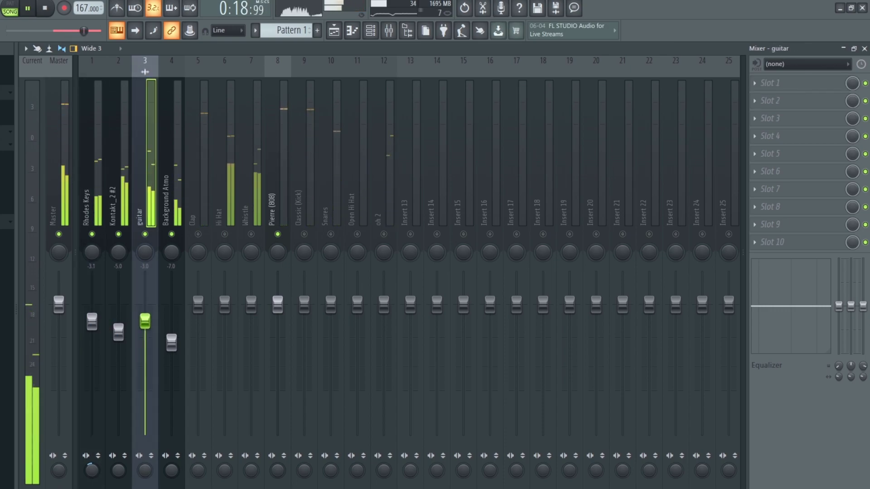
Step: On the Hi Hat track, load Fruity Parametric EQ with the HighHat Sizzle preset and set the volume to -13.7 dB
left_click(225, 162)
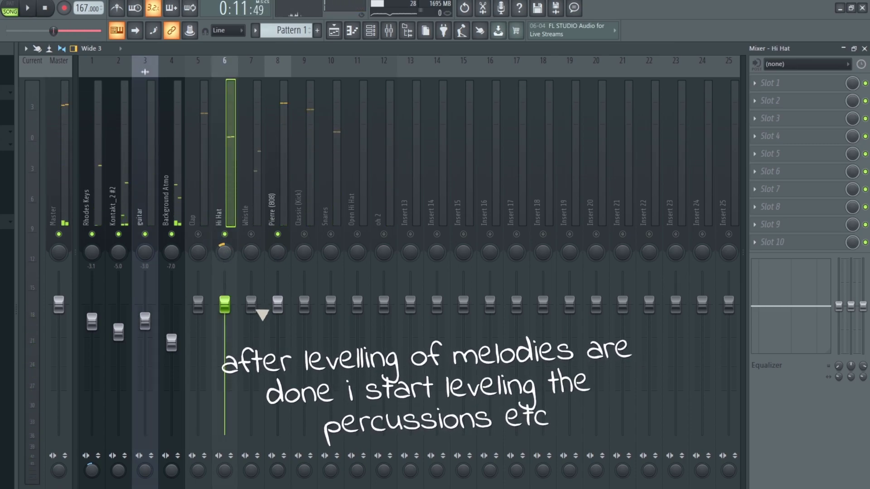
left_click(752, 84)
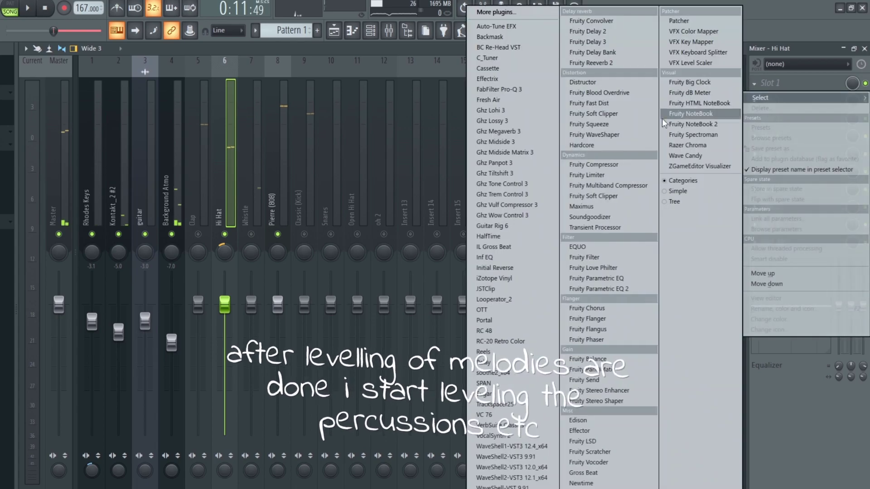
left_click(599, 278)
left_click(87, 157)
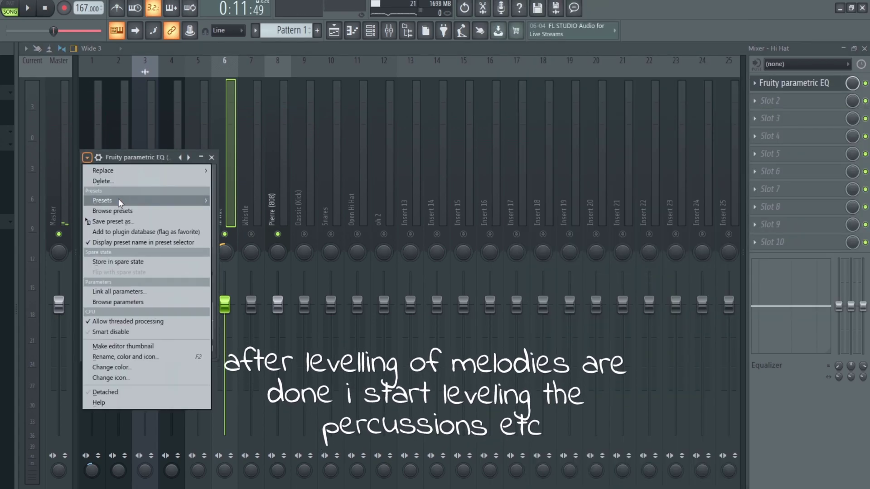
mouse_move(118, 199)
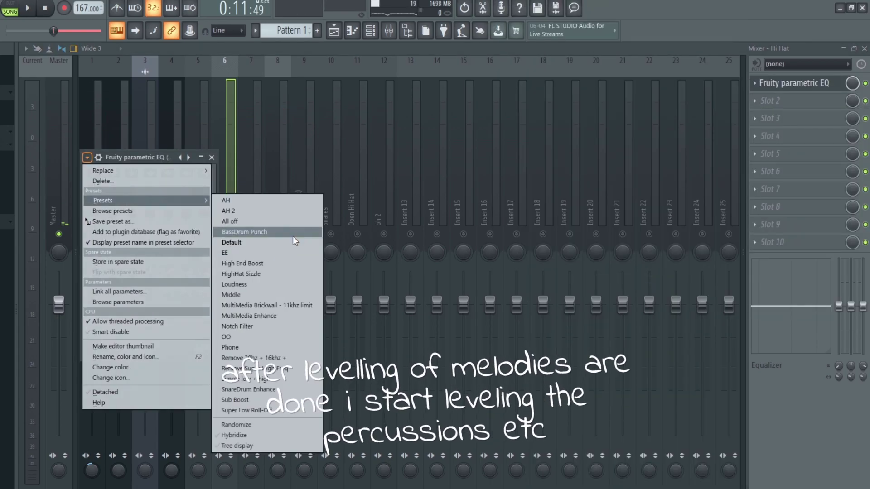
left_click(250, 271)
left_click(212, 157)
left_click_drag(225, 340, 224, 374)
key("space")
Step: Enable the Clap track and set its volume to -2.5 dB
left_click(203, 202)
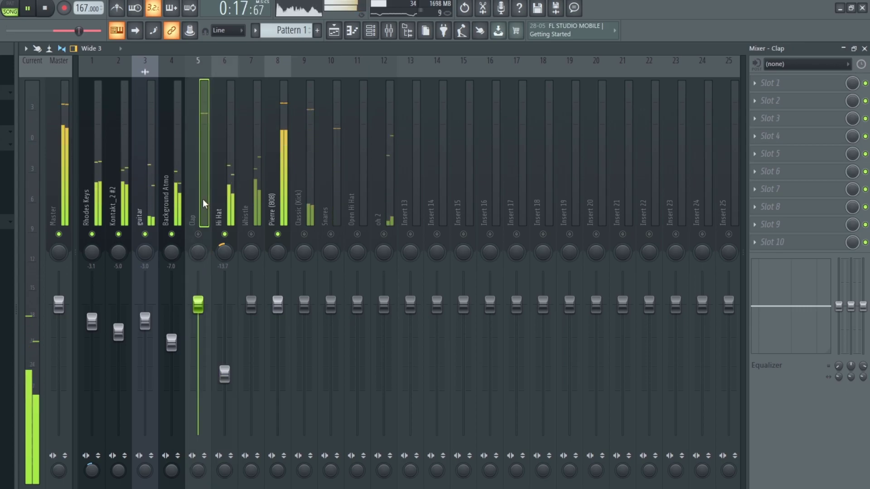
left_click(198, 234)
key("space")
left_click_drag(198, 430, 198, 319)
key("space")
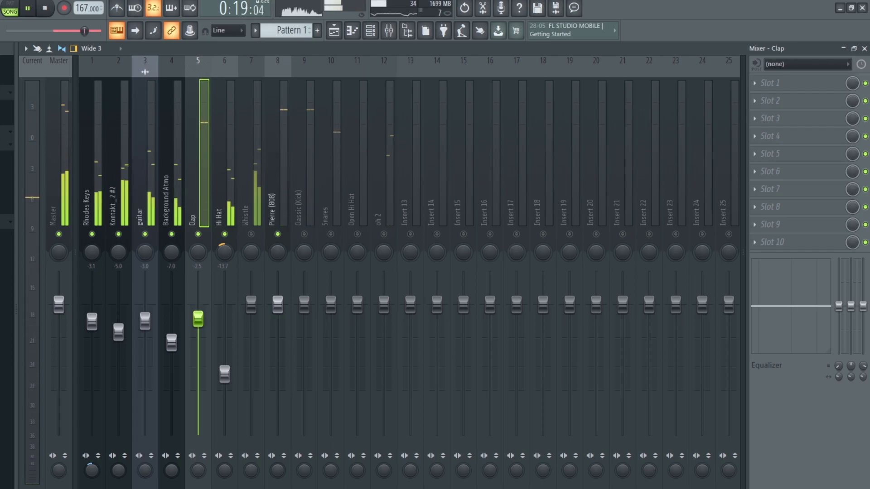
Step: Move the Whistle track to insert 5, ahead of Clap, and enable it at about -5.4 dB
left_click(253, 208)
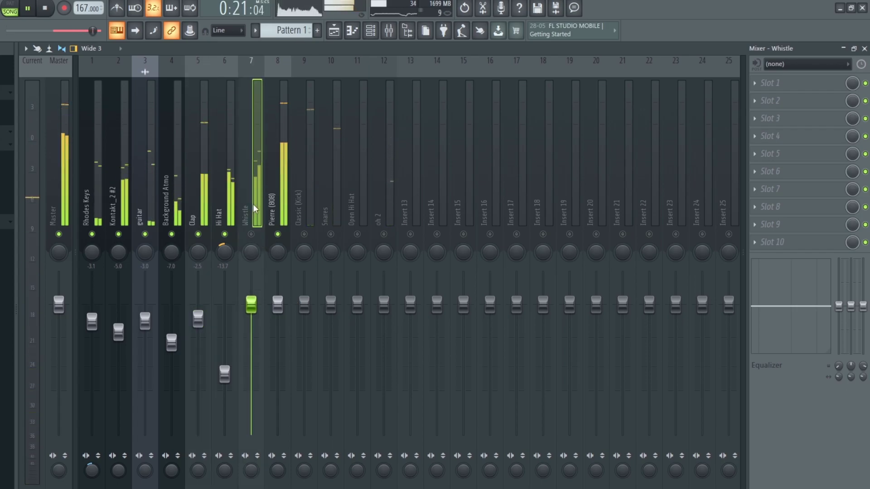
key("alt+Left")
key("alt+Left")
key("space")
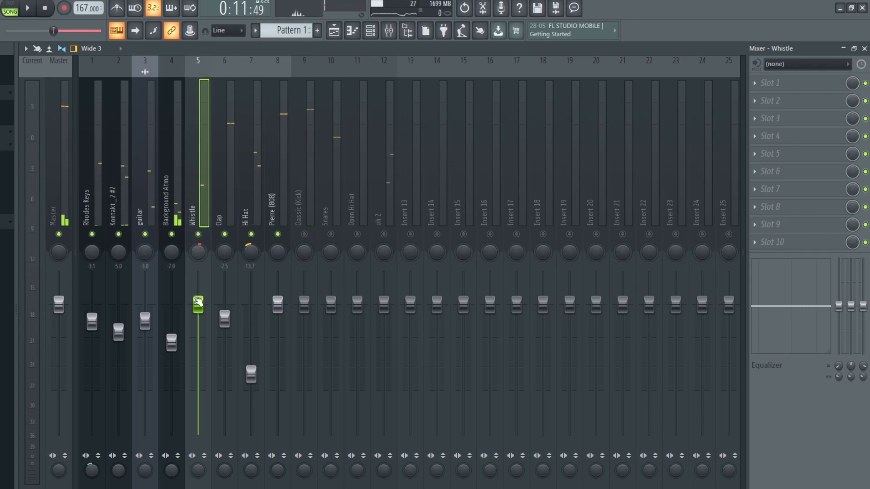
key("space")
left_click_drag(198, 398, 198, 336)
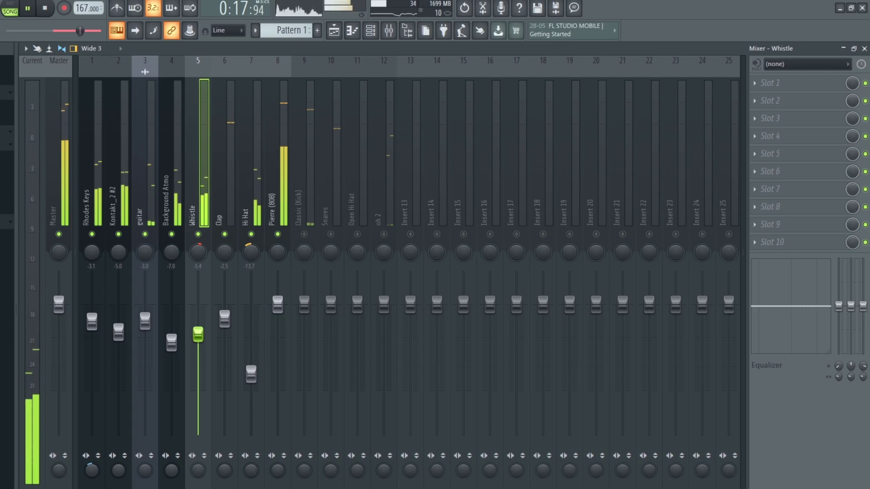
Step: Load Fruity Reeverb 2 on Whistle with a reduced mix level, and set the track's volume to -6.1 dB
left_click(765, 88)
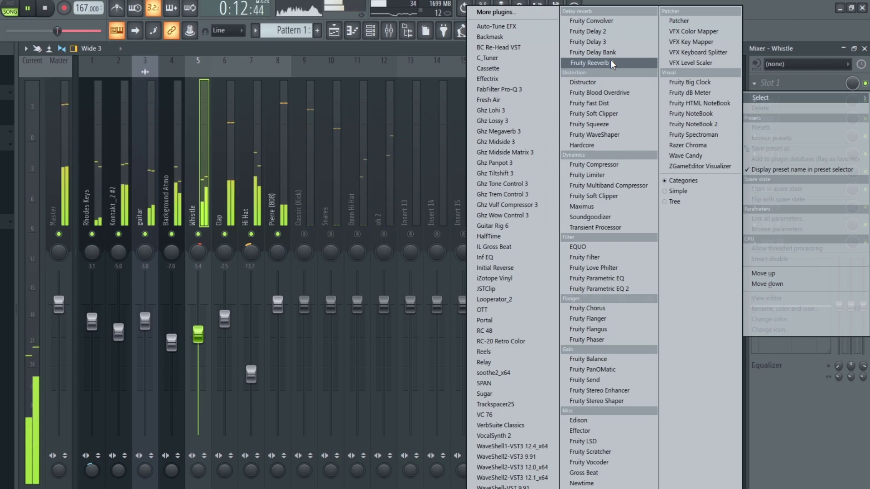
left_click(589, 63)
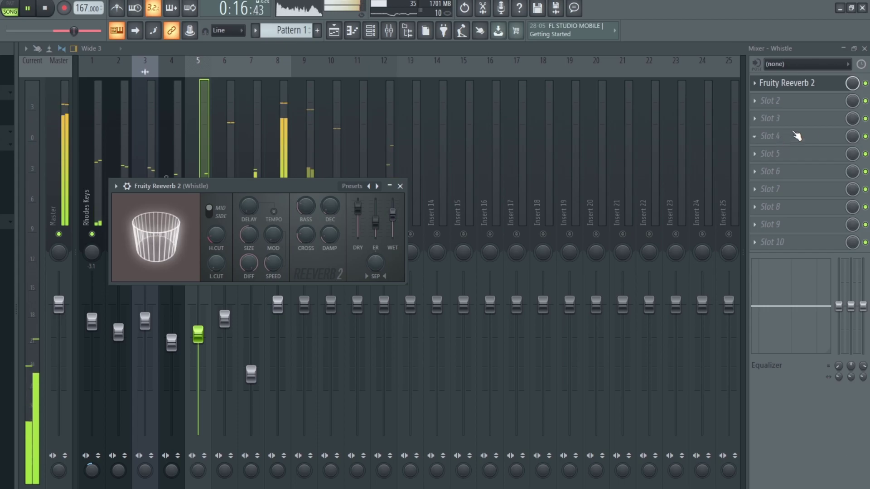
left_click_drag(853, 83, 852, 86)
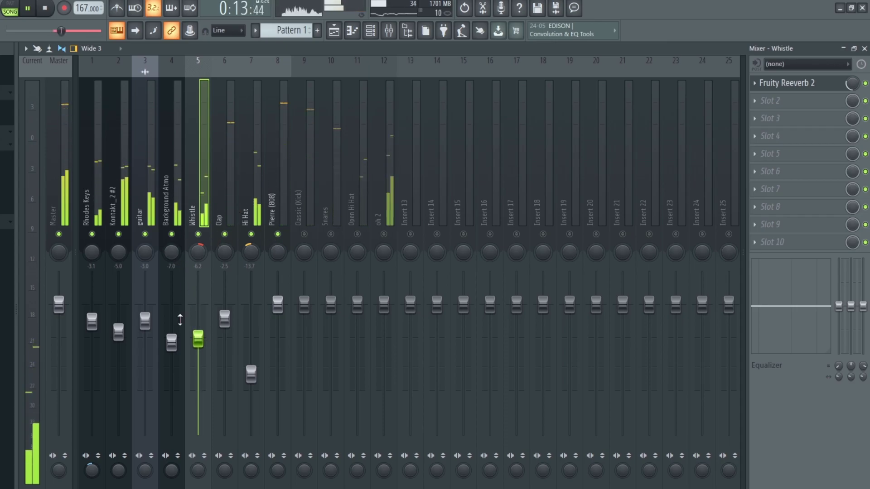
left_click_drag(201, 339, 201, 337)
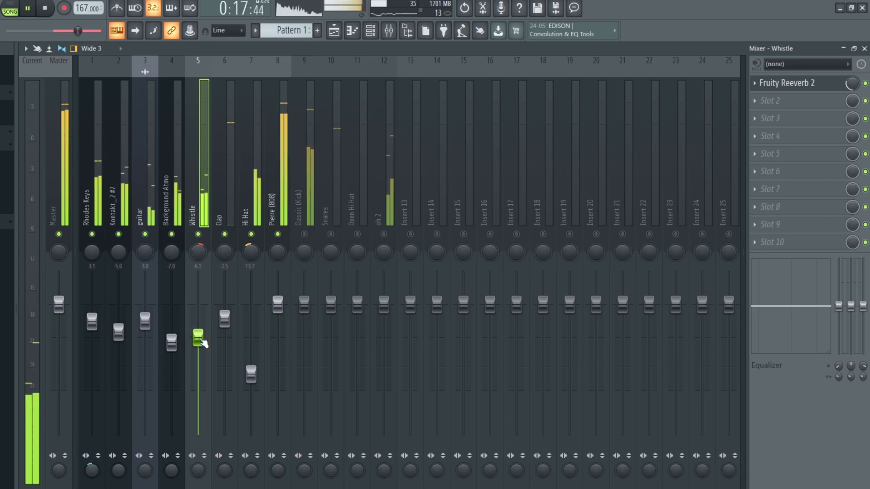
Step: Enable the Snares track and balance its volume at -9.0 dB against the rest of the beat
left_click(279, 211)
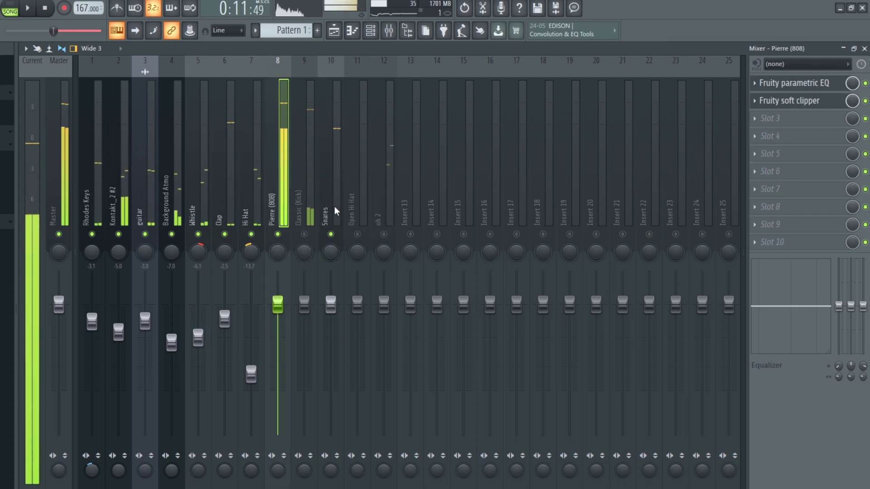
left_click(335, 210)
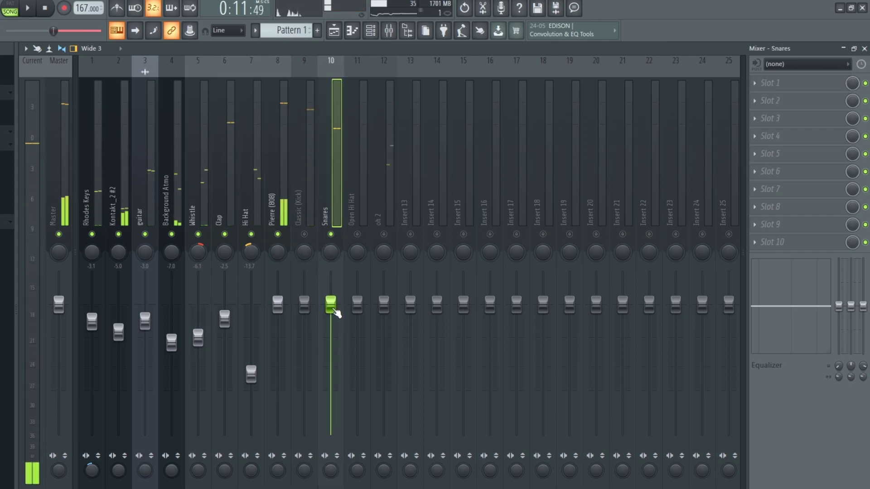
key("space")
left_click_drag(331, 418, 331, 358)
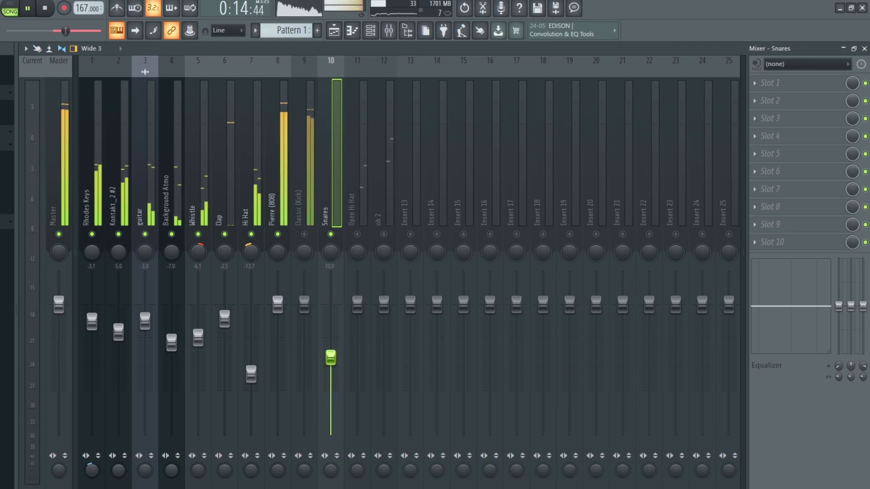
key("space")
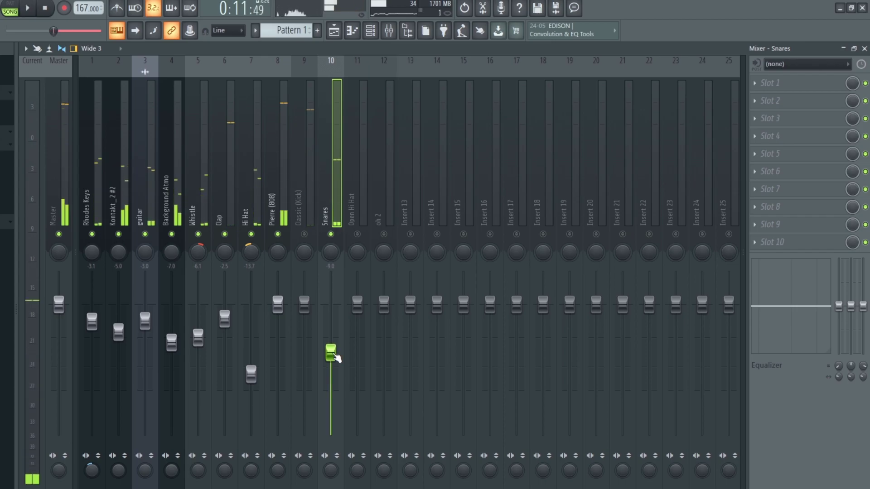
Step: Raise the Snares track's volume while the beat plays
key("space")
left_click_drag(336, 358, 336, 354)
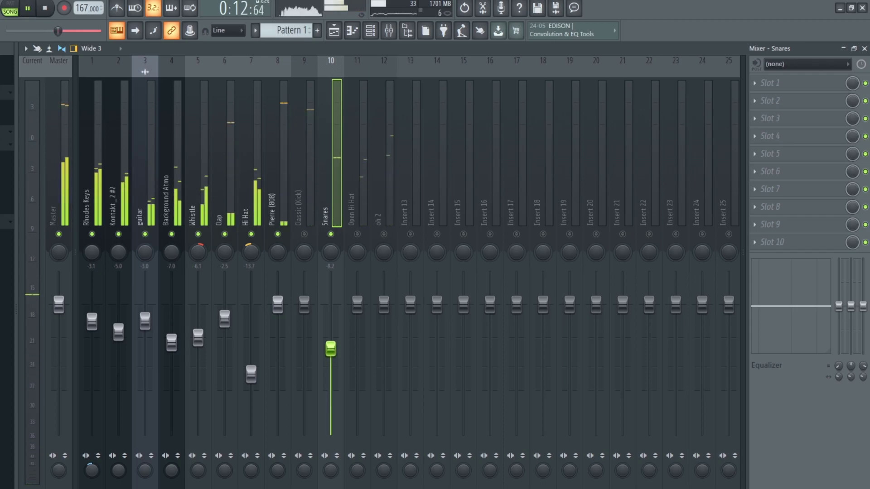
left_click_drag(331, 345, 331, 332)
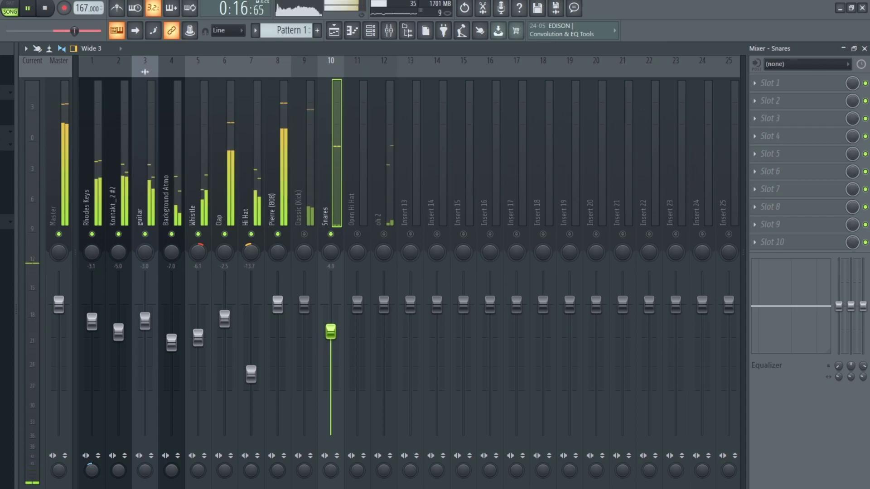
Step: Load Fruity Parametric EQ with the SnareDrum Enhance preset on Snares, and lower the track's volume to -12.0 dB
left_click(755, 86)
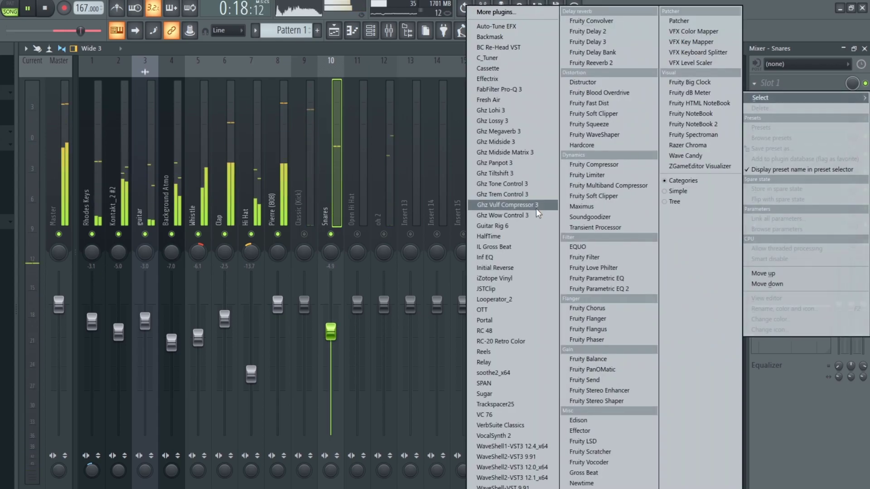
left_click(588, 271)
left_click(87, 158)
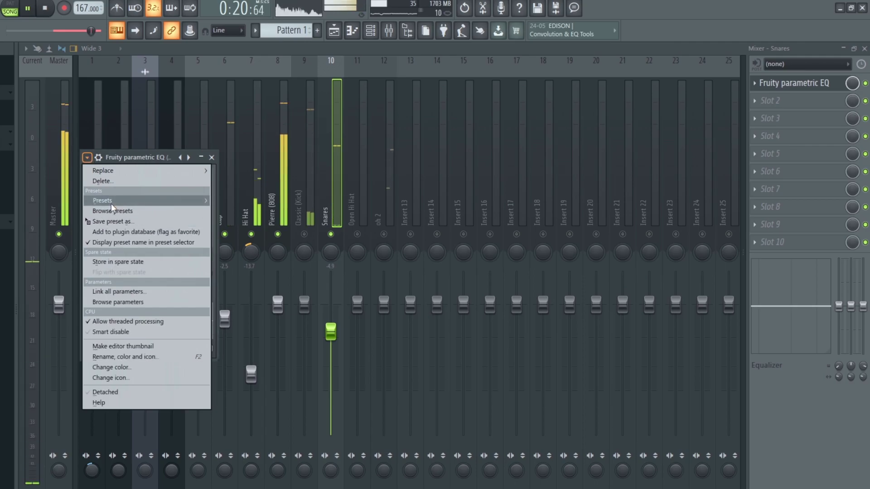
mouse_move(110, 202)
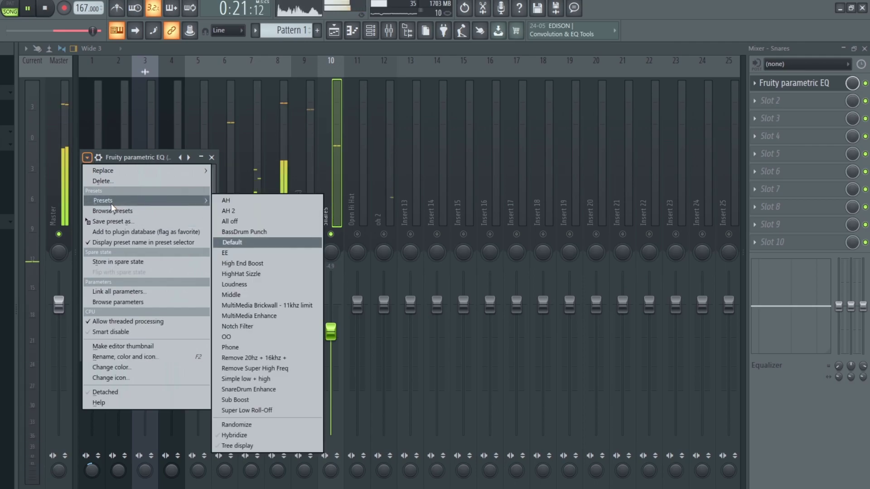
left_click(248, 389)
left_click(334, 184)
left_click_drag(331, 332, 331, 342)
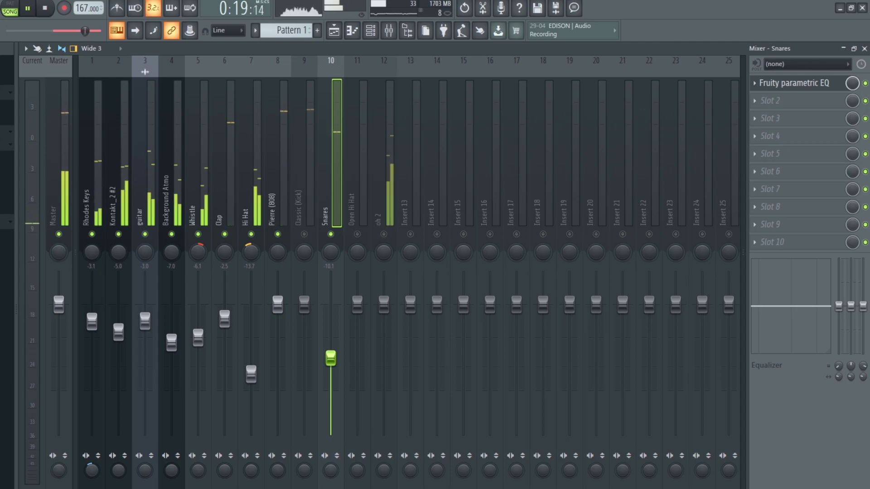
left_click_drag(331, 358, 331, 360)
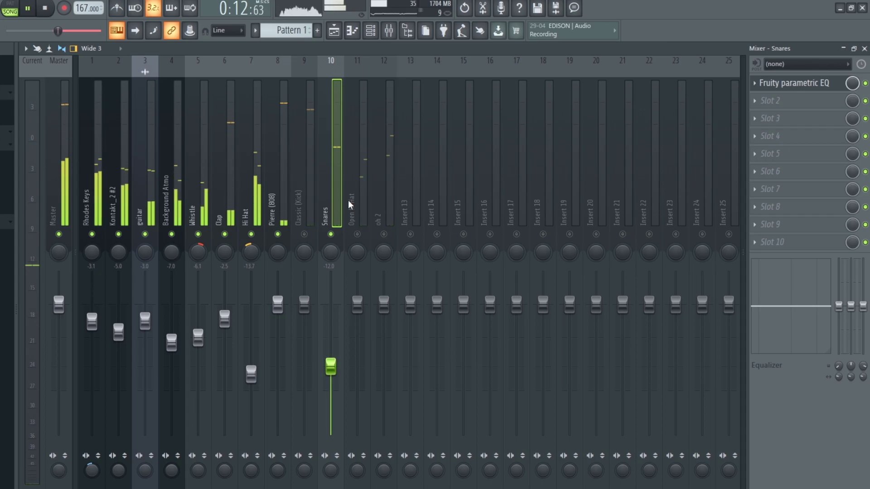
Step: Enable the Open Hi Hat track and balance its volume at -9.4 dB against the playing beat
left_click(365, 230)
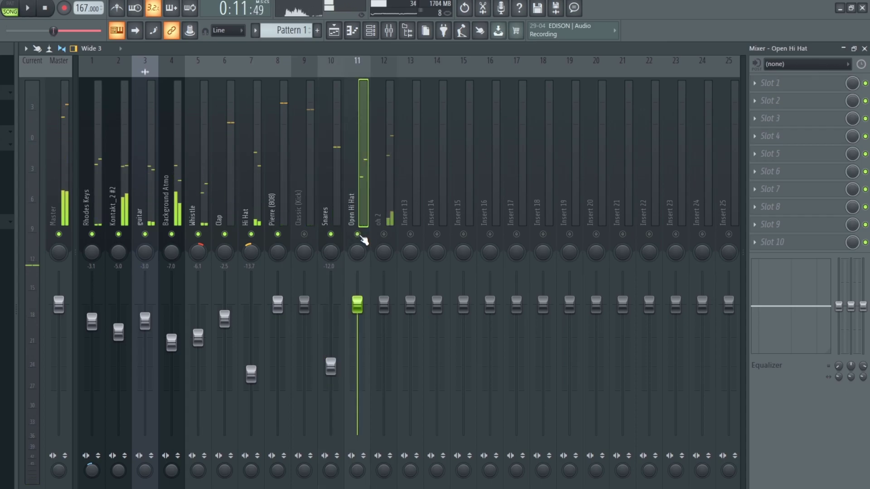
key("space")
left_click_drag(357, 304, 357, 356)
key("space")
left_click_drag(358, 388, 357, 372)
key("space")
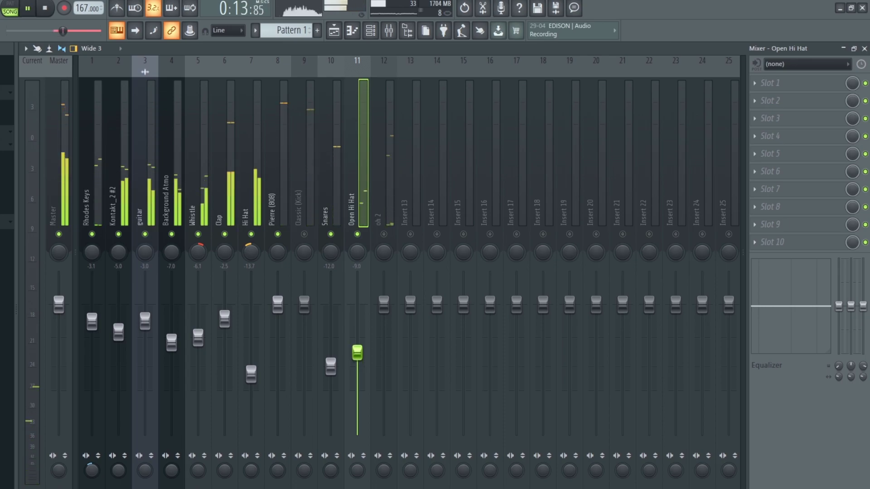
left_click_drag(357, 351, 358, 353)
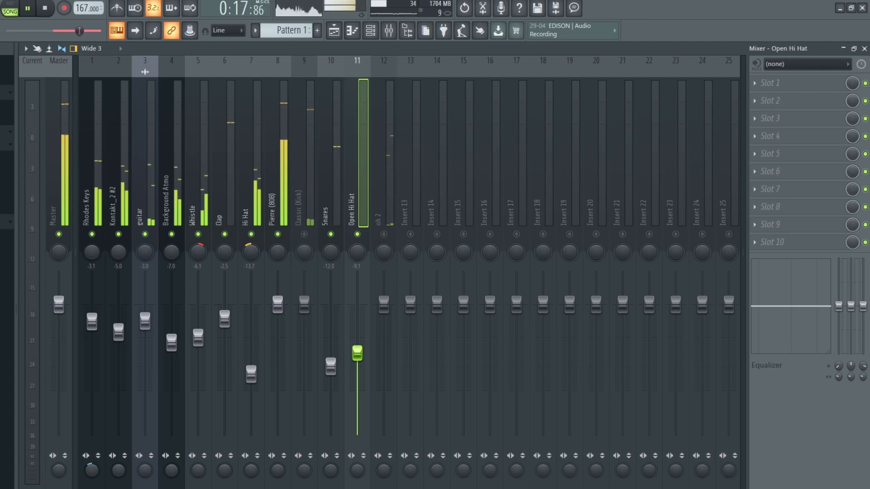
key("space")
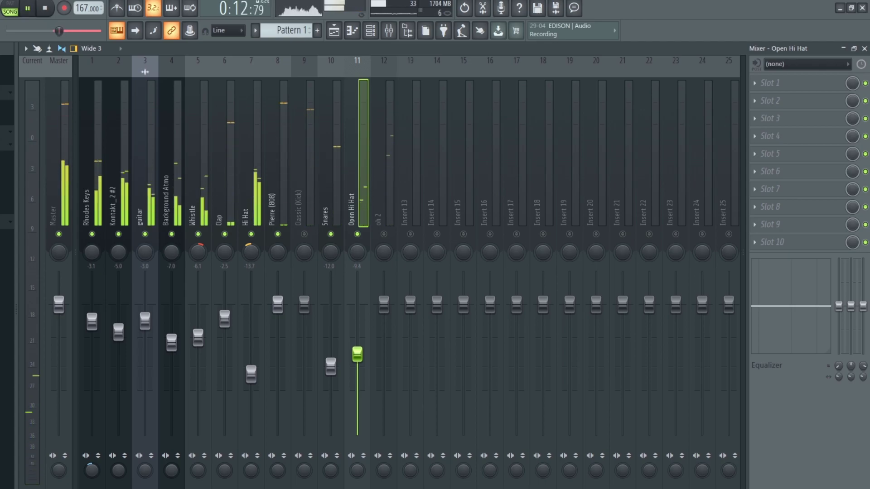
key("space")
Step: Enable oh 2, panned slightly right at -11.8 dB, and raise the Open Hi Hat volume to -8.9 dB
left_click(381, 288)
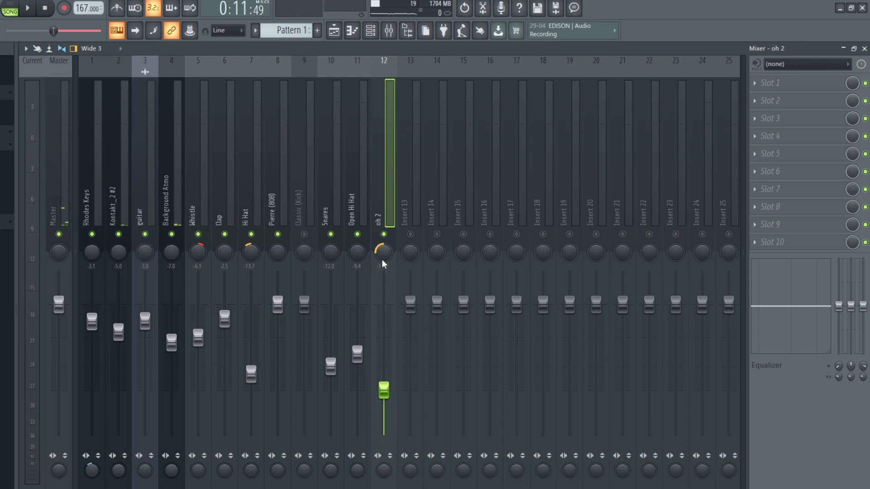
left_click_drag(384, 390, 384, 382)
key("space")
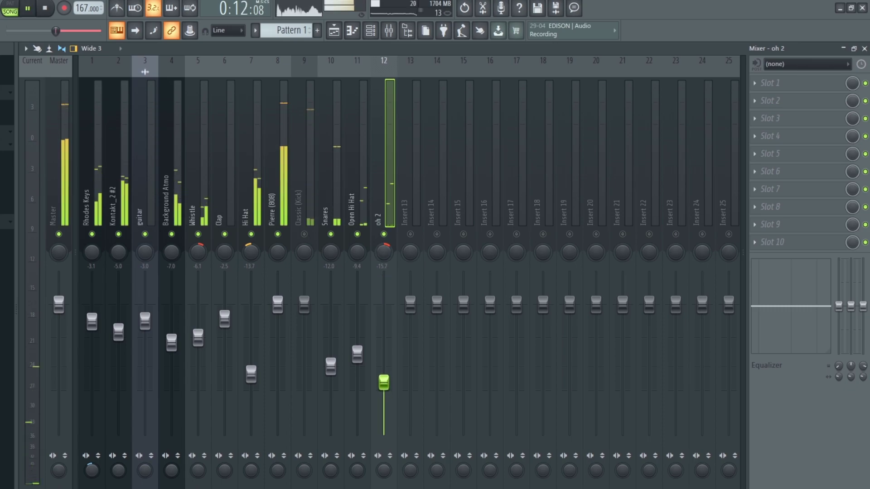
left_click_drag(384, 372, 357, 352)
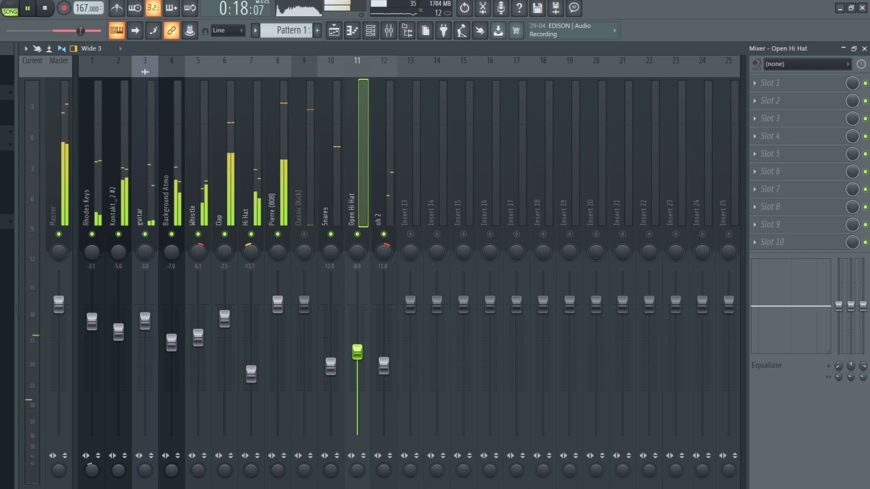
left_click(384, 369)
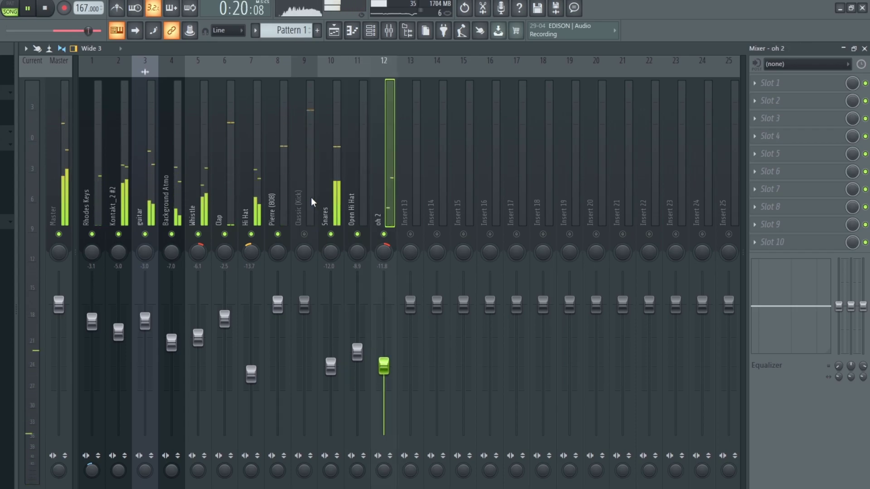
Step: Enable the Classic (Kick) track and load Fruity Parametric EQ on it with a preset applied
left_click(311, 223)
left_click(304, 234)
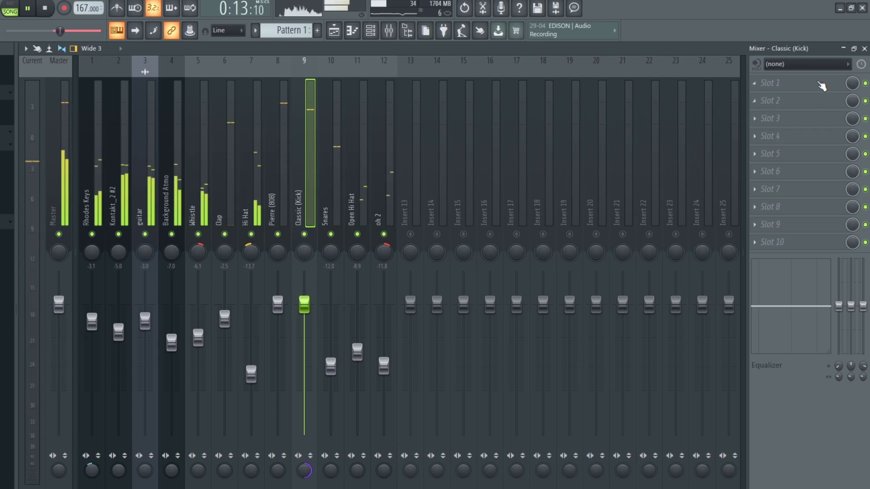
left_click(758, 87)
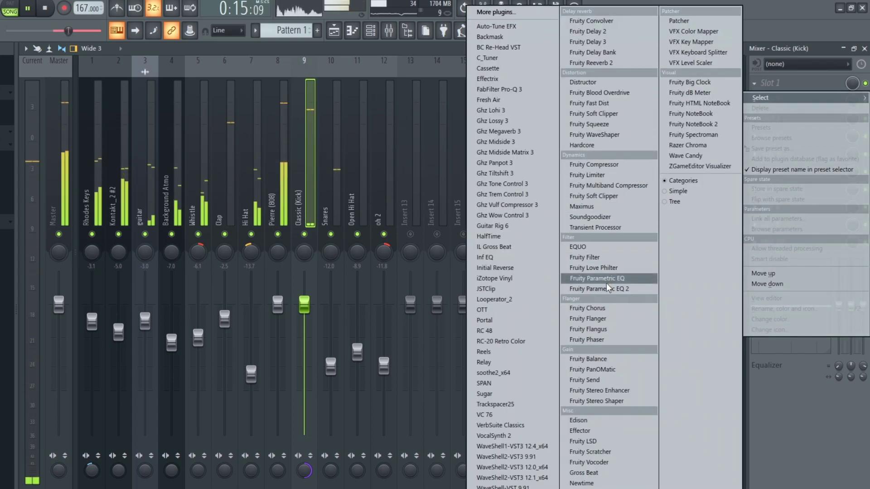
left_click(582, 267)
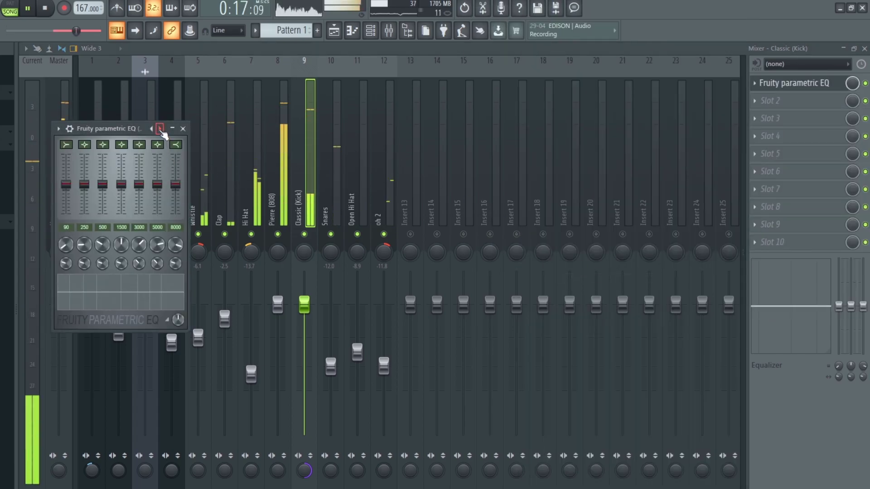
left_click(58, 129)
mouse_move(78, 173)
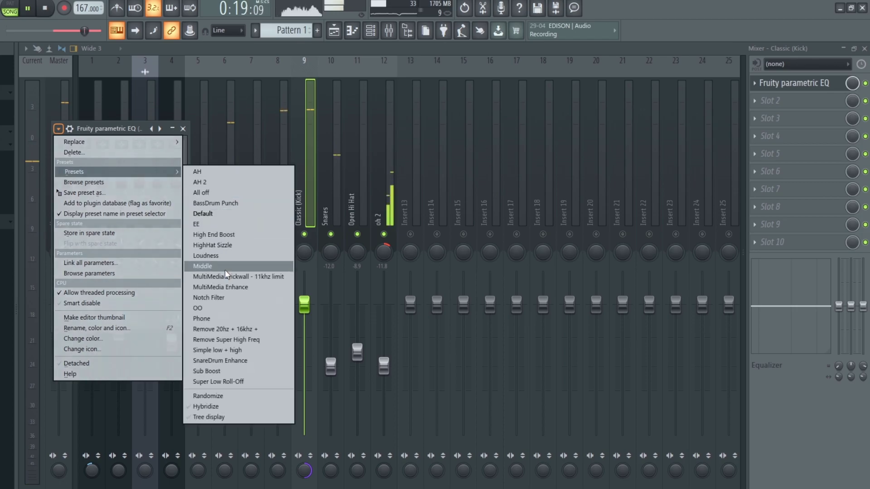
left_click(224, 334)
left_click(311, 168)
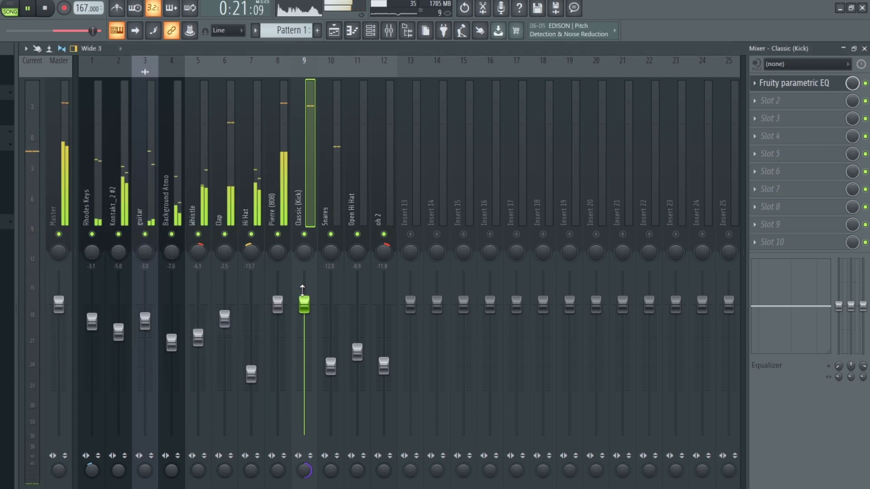
right_click(307, 310)
left_click(314, 313)
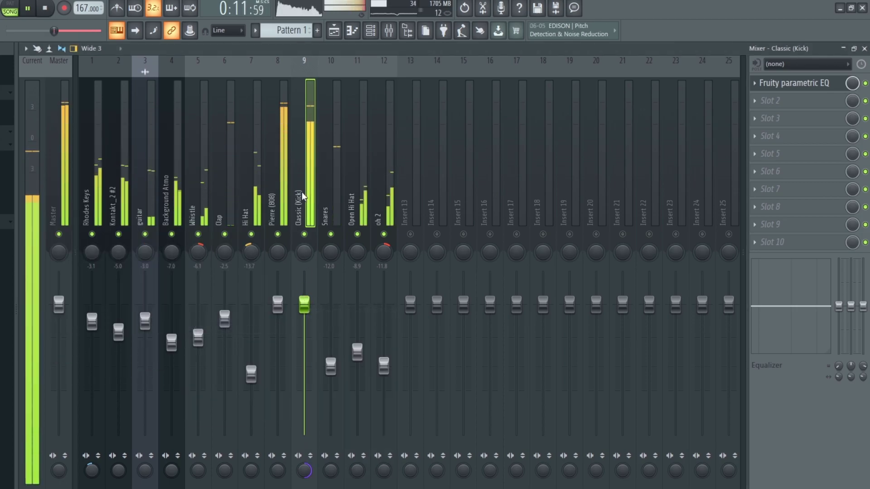
Step: Raise the volume level adjustment in the Classic (Kick) channel settings, and load Fruity Soft Clipper on its mixer track
left_click(370, 37)
left_click(214, 259)
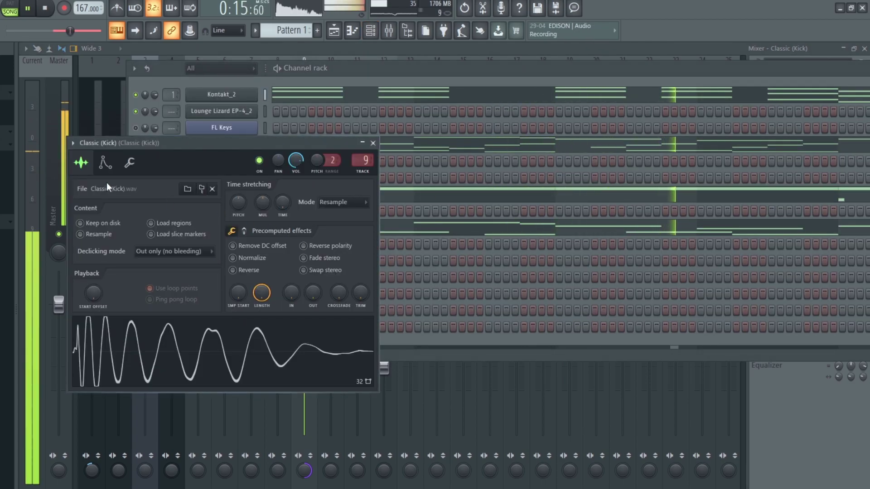
left_click(106, 162)
left_click(129, 162)
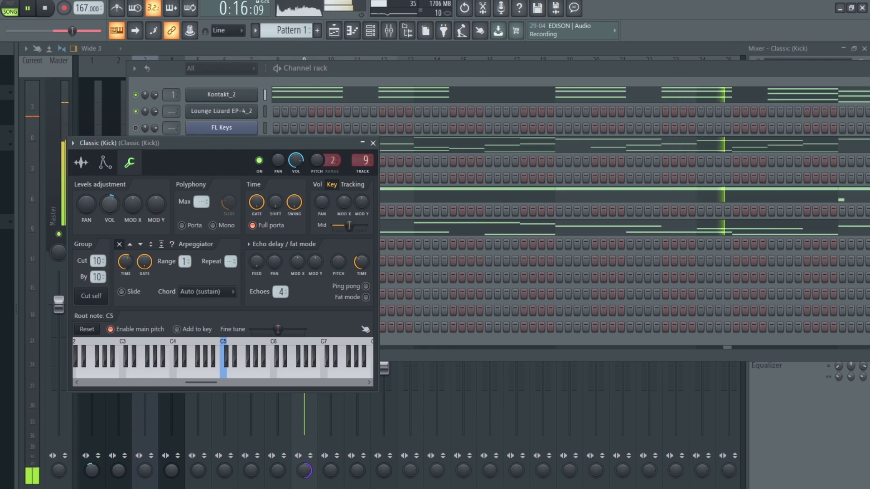
left_click(389, 31)
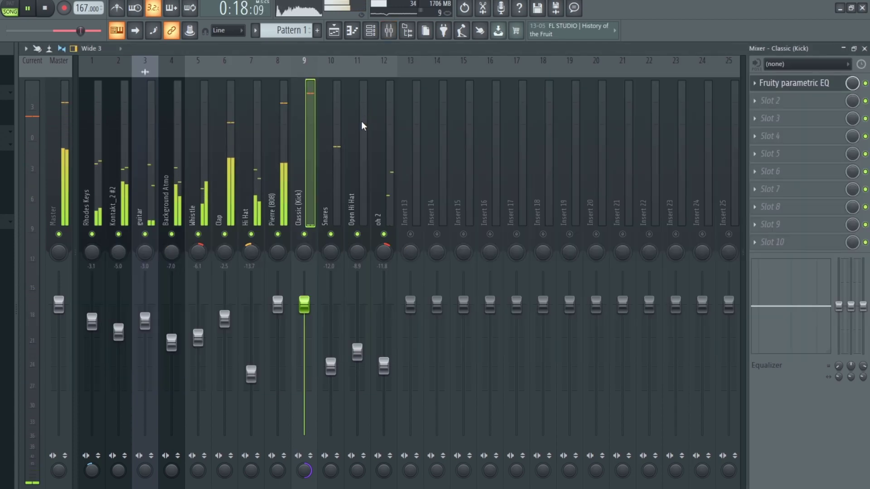
left_click(759, 104)
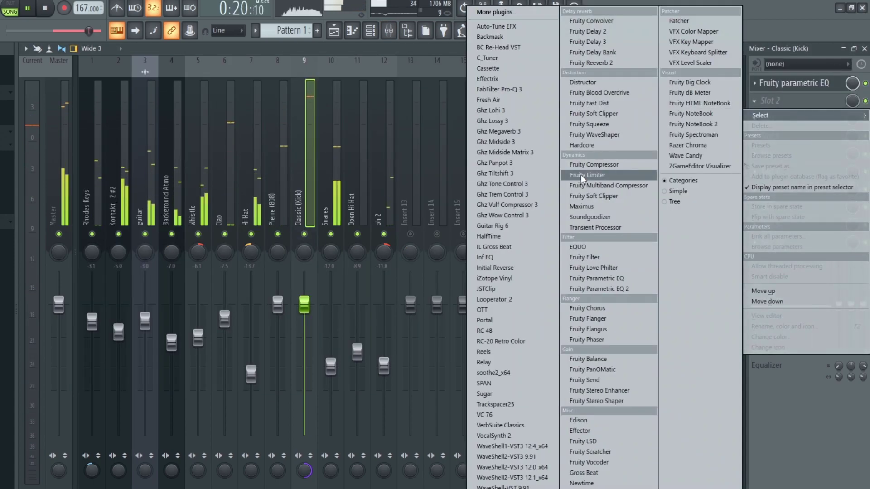
left_click(585, 114)
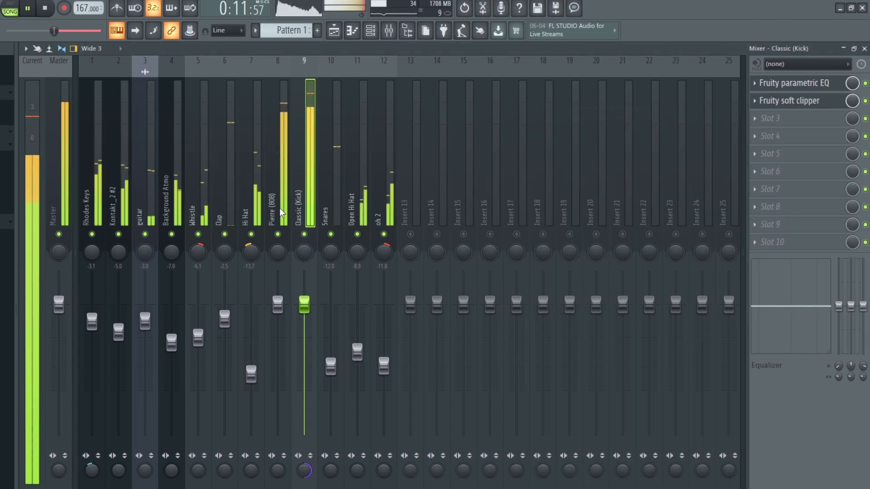
Step: Route the Rhodes Keys, Kontakt_2 #2, guitar, Background Atmo and Whistle tracks together to Insert 13
left_click(92, 203)
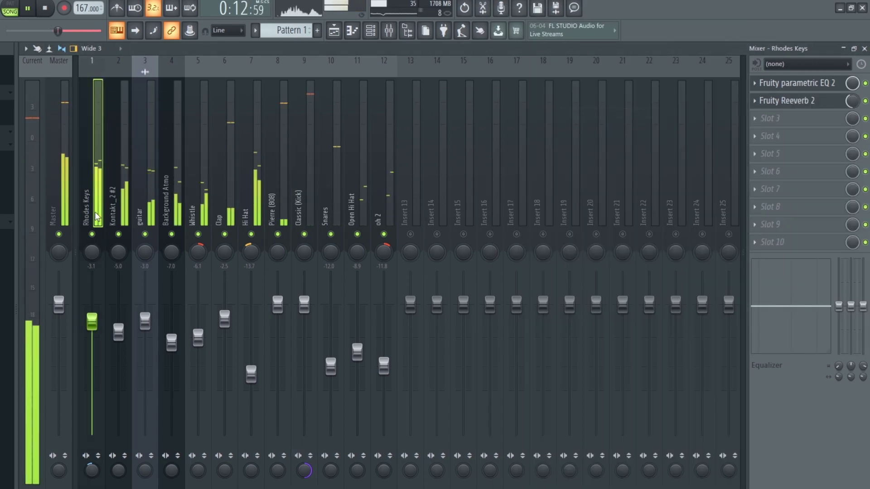
left_click(118, 204, "ctrl")
left_click(147, 208, "ctrl")
left_click(177, 200, "ctrl")
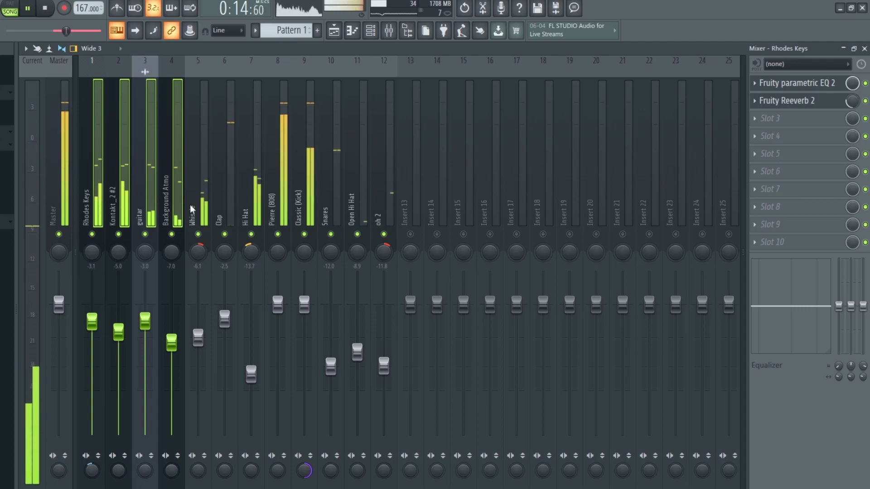
left_click(191, 206, "ctrl")
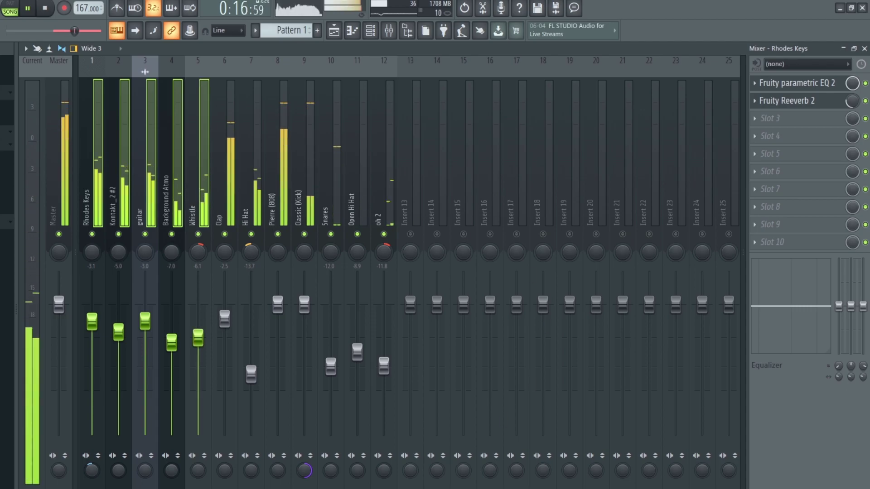
left_click(418, 185)
Step: Rename Insert 13 as Melodies Bus and colour it pale violet red (#9F355A)
right_click(418, 185)
left_click(438, 89)
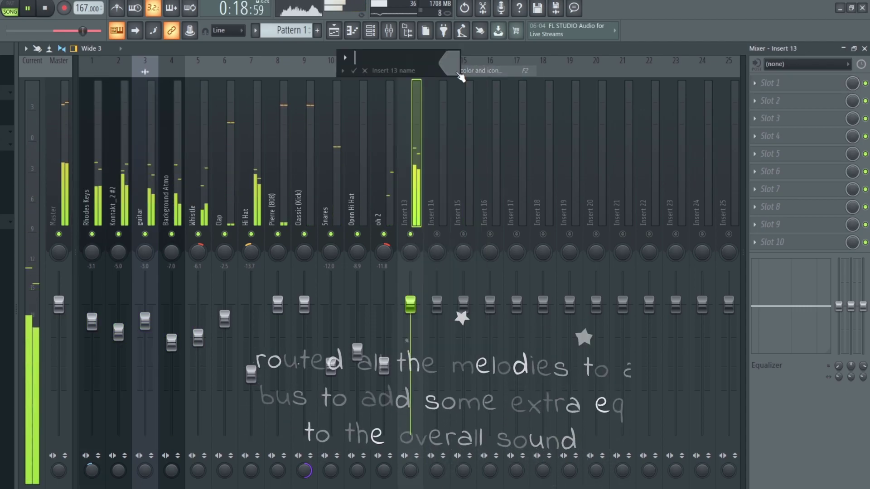
type("Melo")
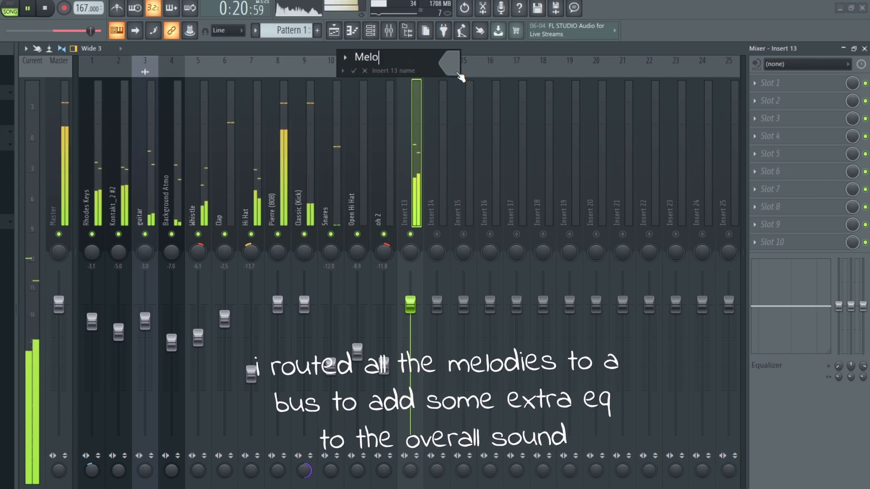
type("dies Bus")
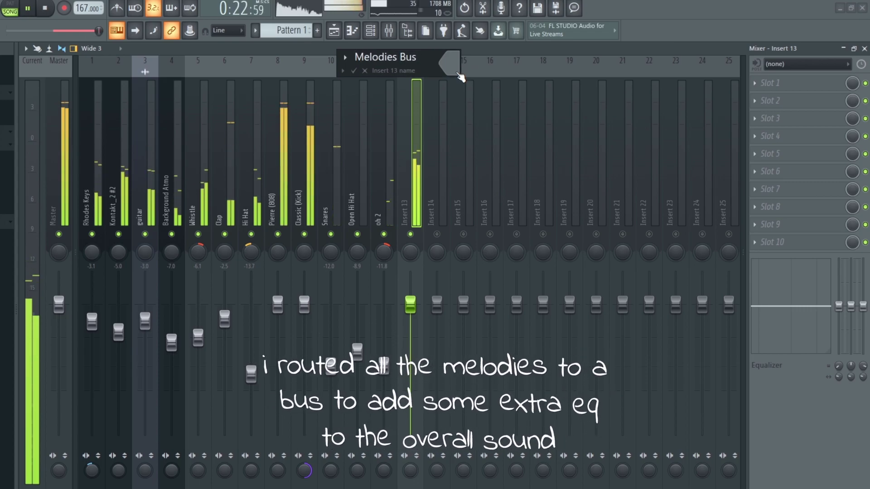
left_click(457, 72)
left_click(535, 126)
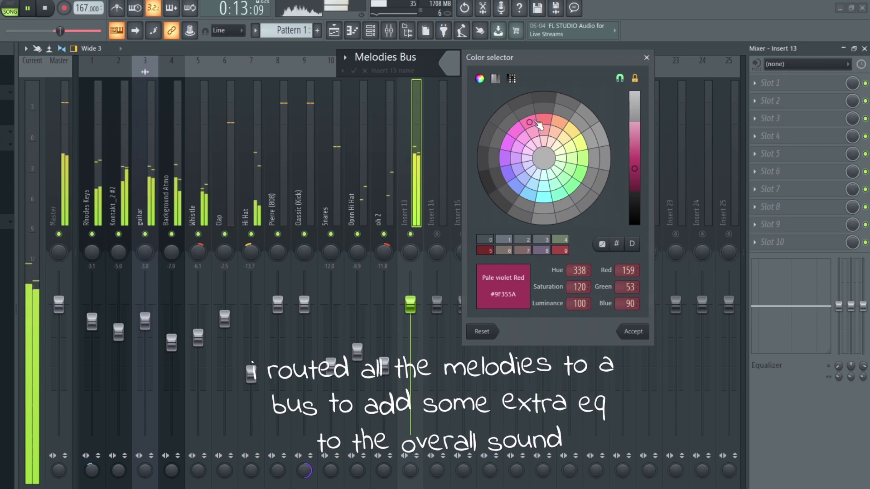
left_click(637, 334)
left_click(354, 70)
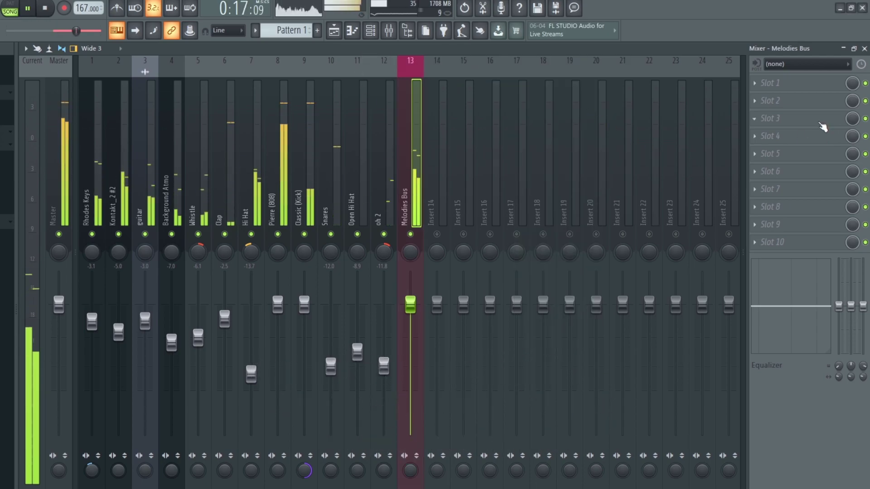
Step: Load Fruity Parametric EQ 2 on the Melodies Bus and roll off its low and high ends with the first and last bands
left_click(773, 83)
left_click(599, 289)
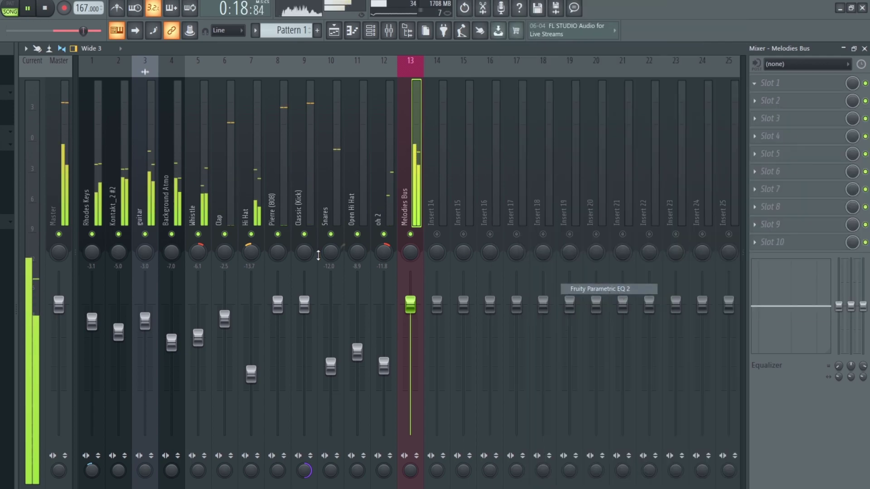
left_click_drag(129, 279, 145, 316)
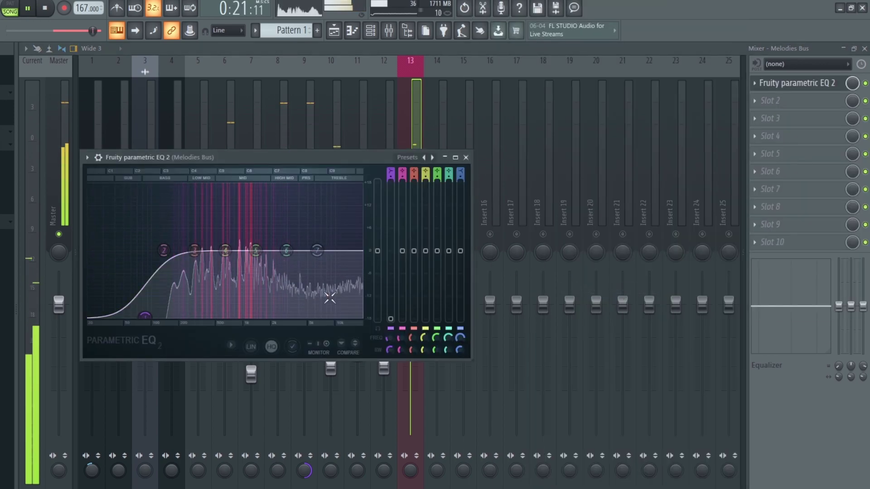
left_click_drag(317, 250, 328, 317)
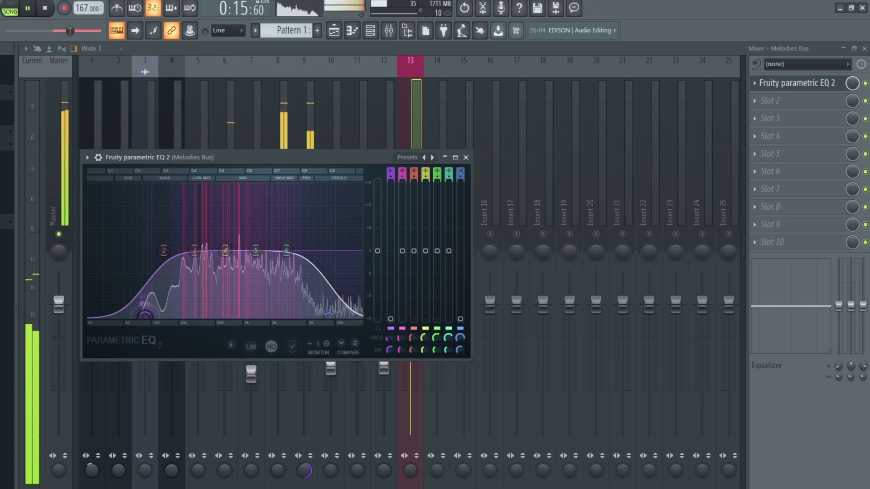
Step: Review the levels and loaded effects of the individual tracks, including Classic (Kick), Background Atmo, Hi Hat, Clap and Pierre (808)
left_click(273, 129)
left_click(298, 153)
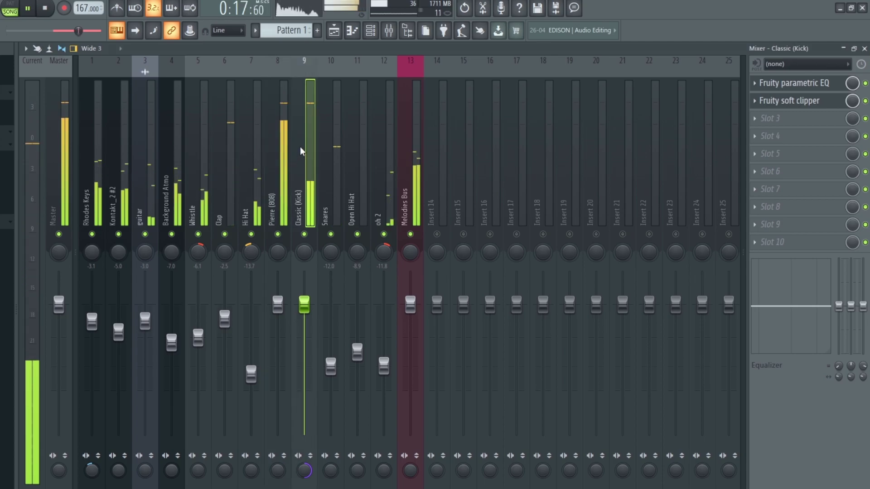
left_click(179, 171)
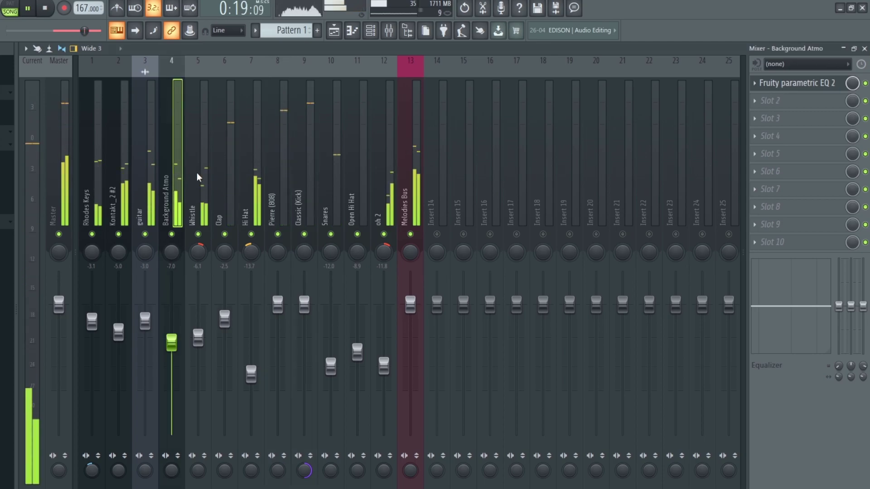
left_click(288, 178)
left_click(310, 184)
left_click(356, 192)
left_click(373, 197)
left_click(252, 195)
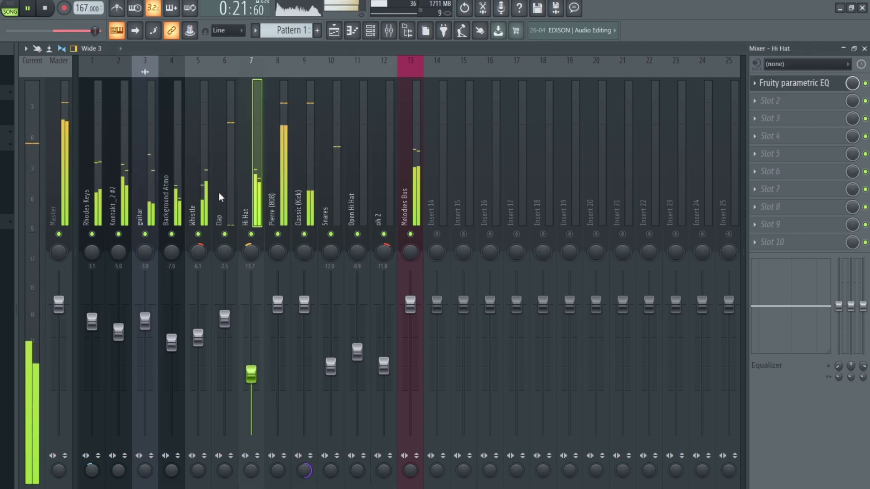
left_click(222, 194)
left_click(287, 205)
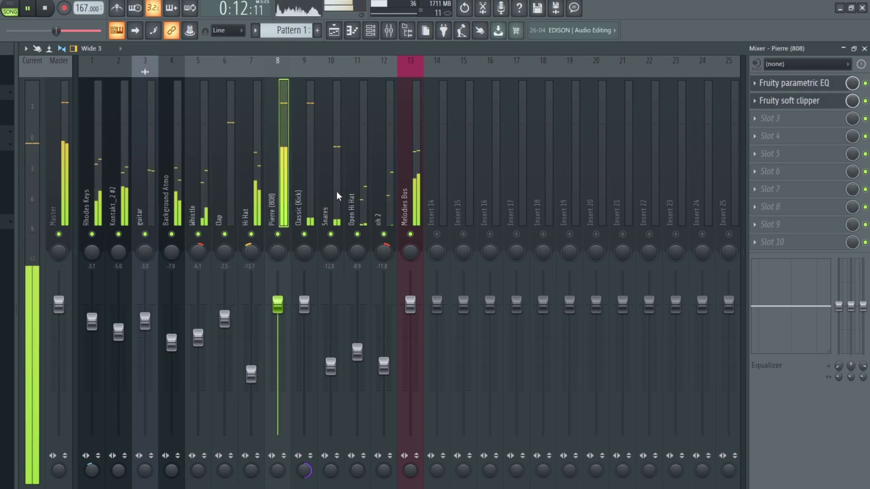
Step: Raise the Hi Hat track volume to -12.6 dB and apply the HighHat Sizzle preset to its Fruity Parametric EQ
left_click(257, 210)
left_click_drag(252, 374, 251, 370)
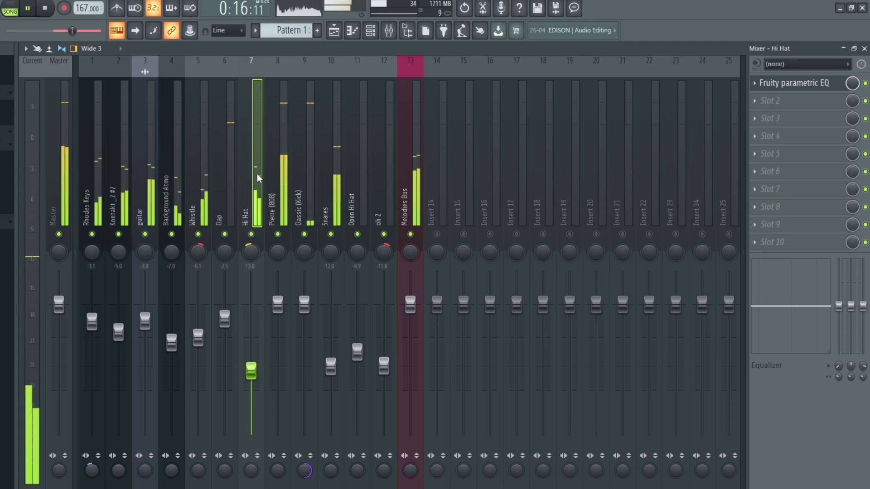
left_click(824, 85)
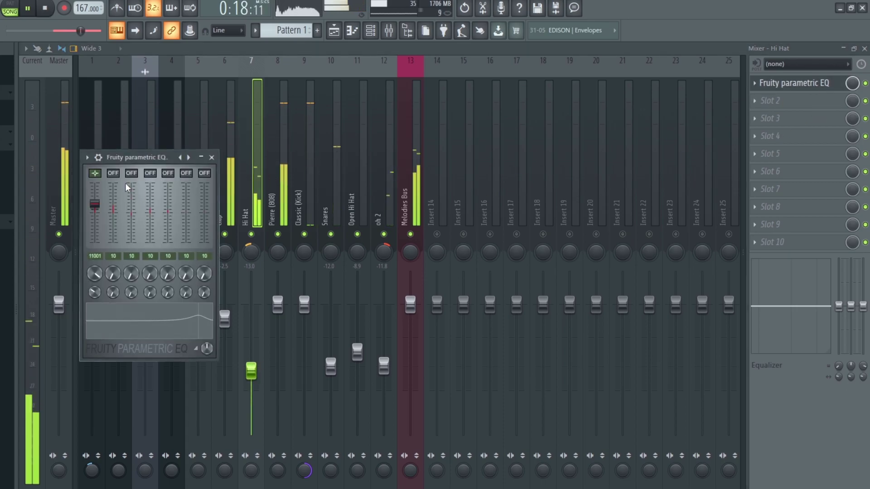
left_click(87, 157)
mouse_move(103, 199)
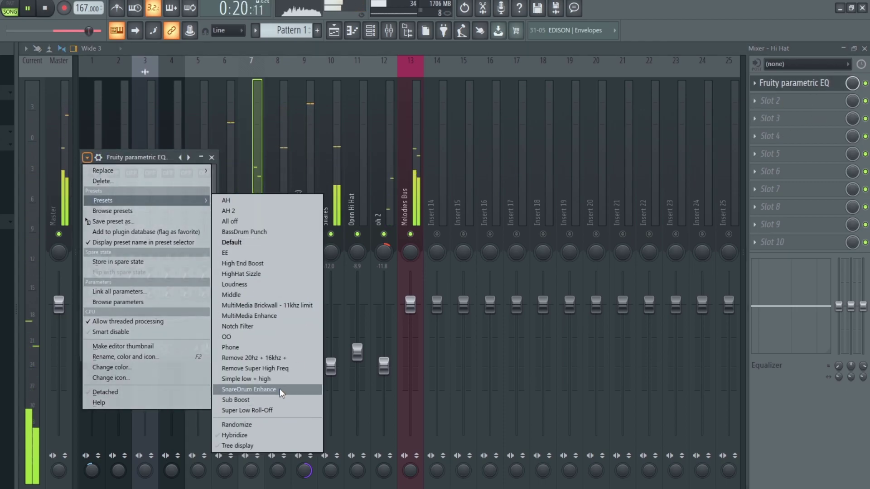
left_click(260, 274)
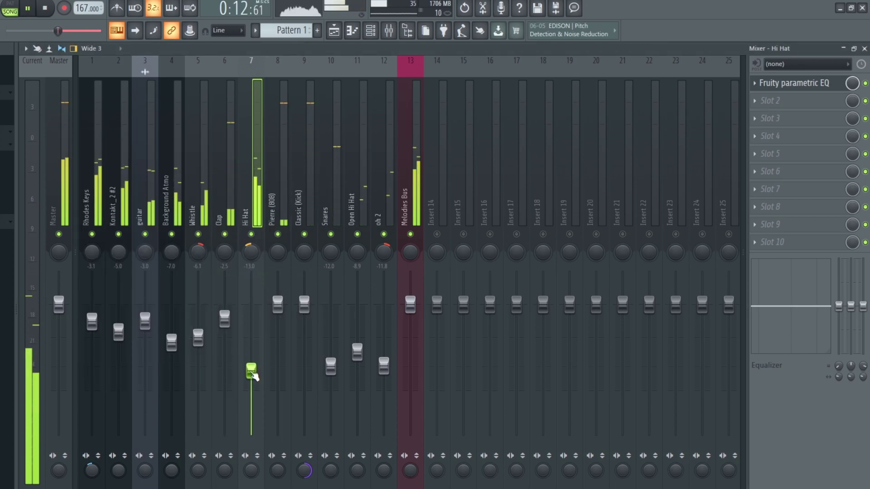
left_click_drag(253, 374, 252, 374)
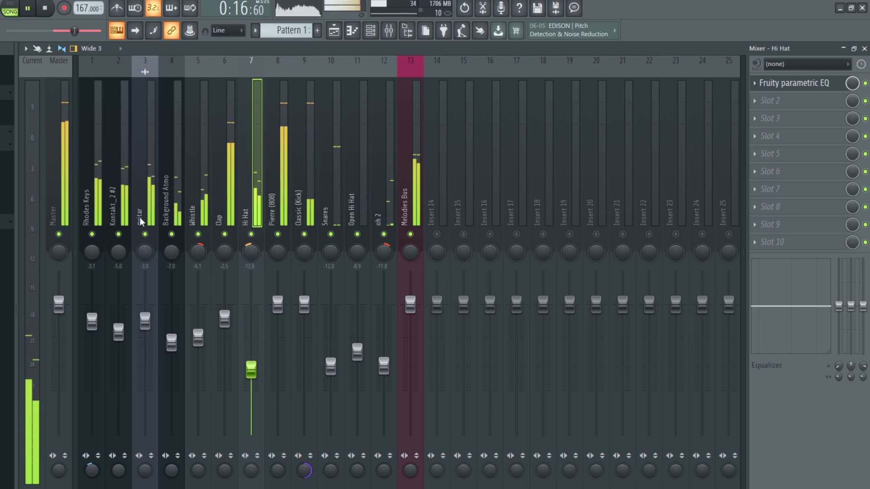
Step: Lower the post gain of the Fruity Soft Clipper on the Master track
left_click(55, 189)
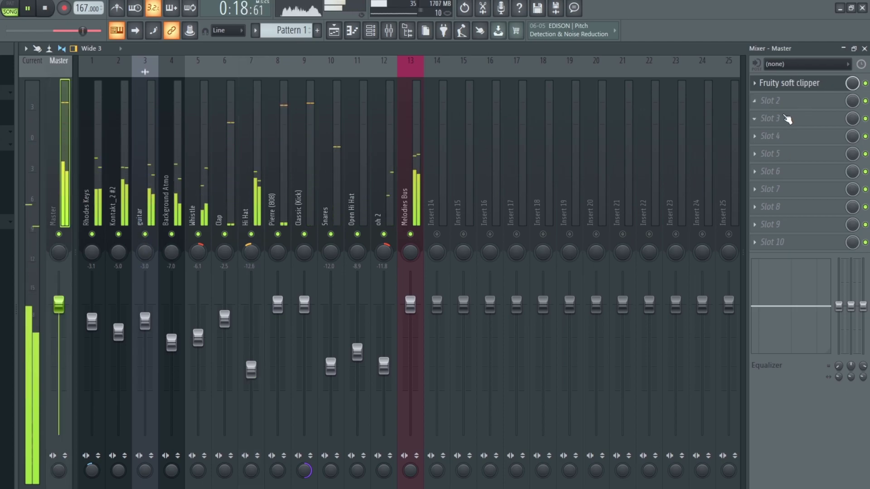
left_click(777, 90)
key("space")
left_click_drag(100, 133, 345, 133)
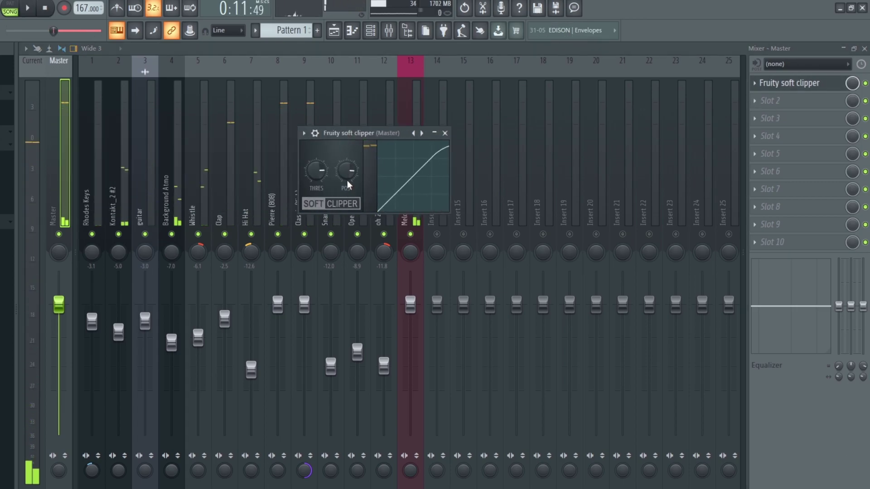
left_click_drag(350, 181, 350, 206)
key("space")
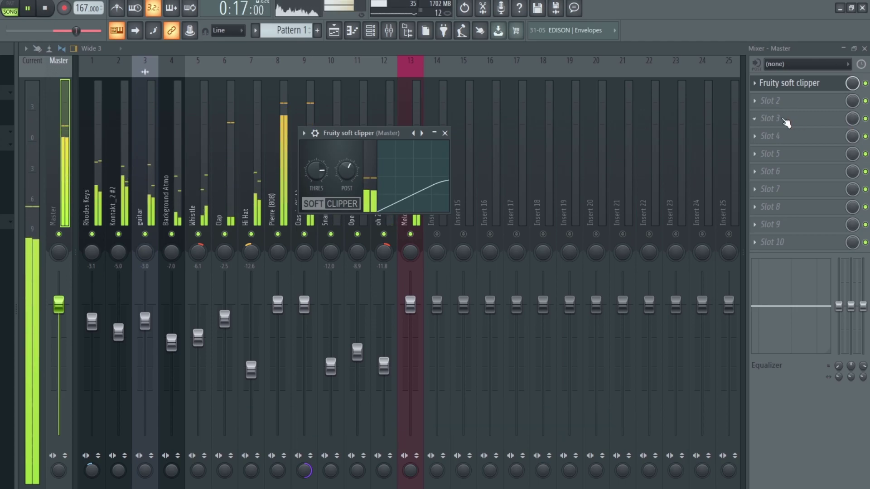
Step: Load Fruity Limiter on the Master after the soft clipper, add saturation, raise the ceiling to maximum and shorten the envelope release
left_click(779, 101)
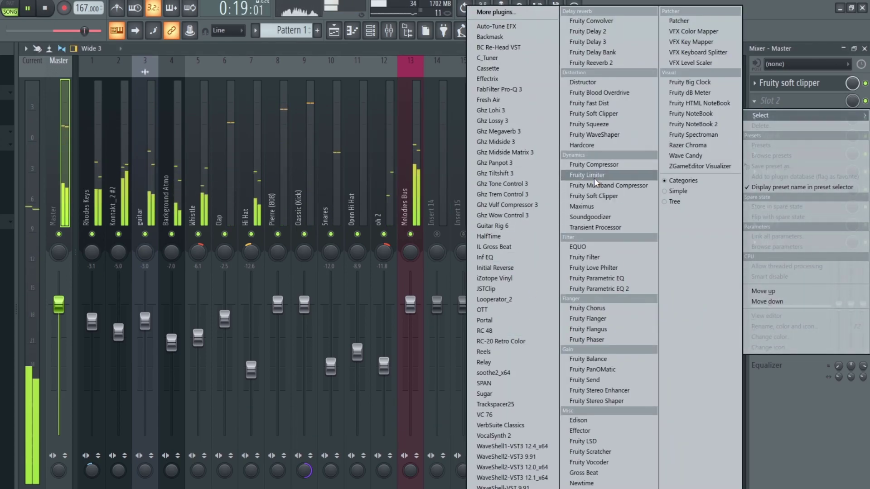
left_click(589, 175)
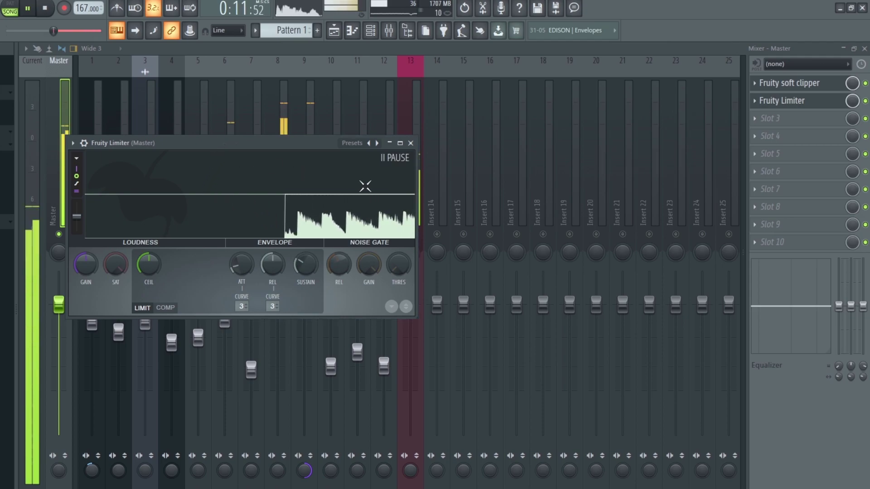
left_click_drag(254, 143, 372, 168)
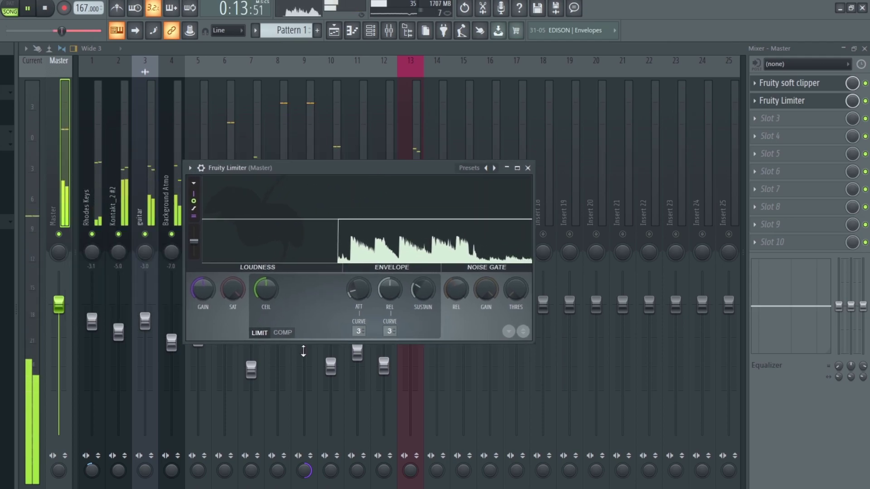
left_click_drag(233, 289, 233, 304)
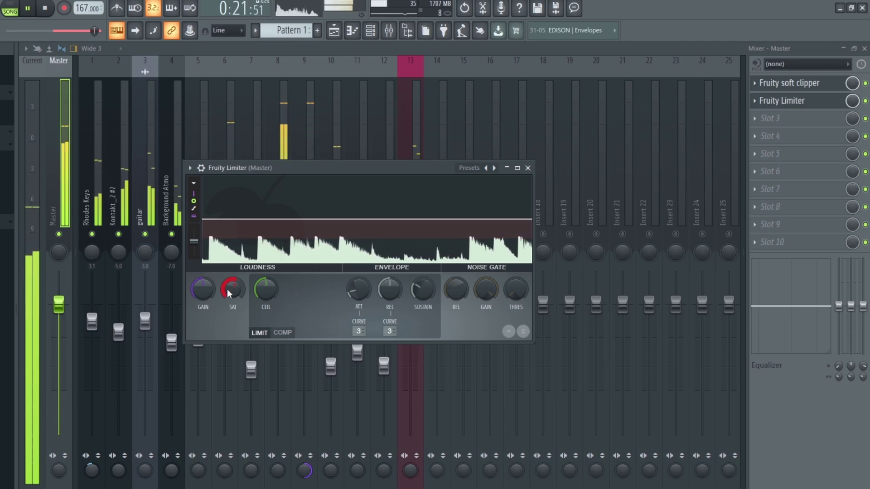
left_click_drag(266, 290, 270, 298)
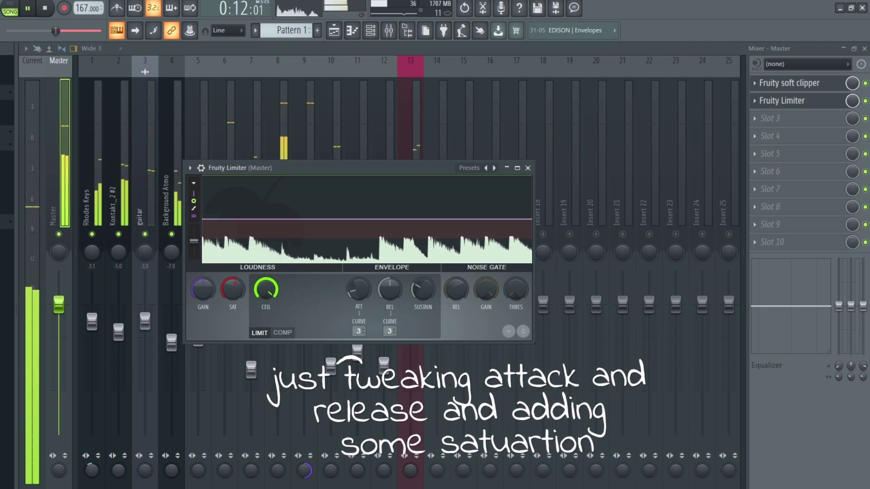
mouse_move(391, 292)
left_mouse_down()
mouse_move(390, 306)
mouse_move(427, 304)
mouse_move(390, 294)
left_mouse_up()
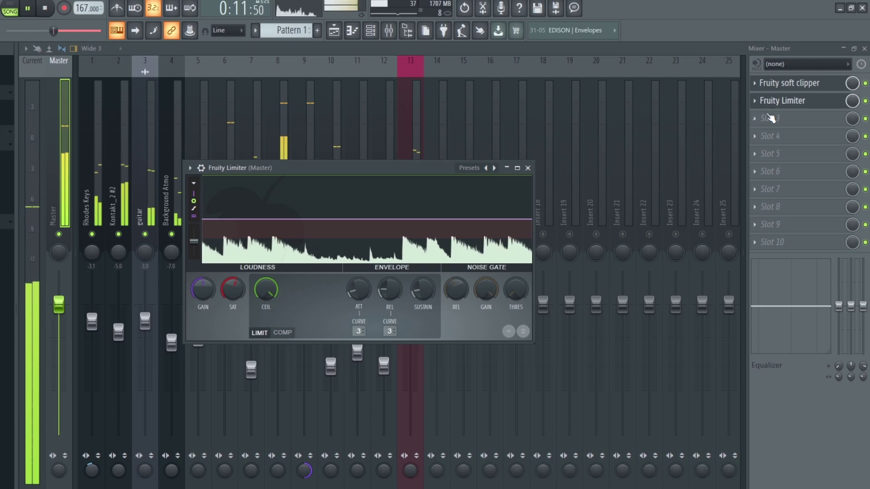
Step: Load Fruity Parametric EQ first on the Master with the Remove 20hz + 16khz + preset, and another after the limiter with 8000 Hz slightly boosted
left_click(770, 118)
mouse_move(770, 133)
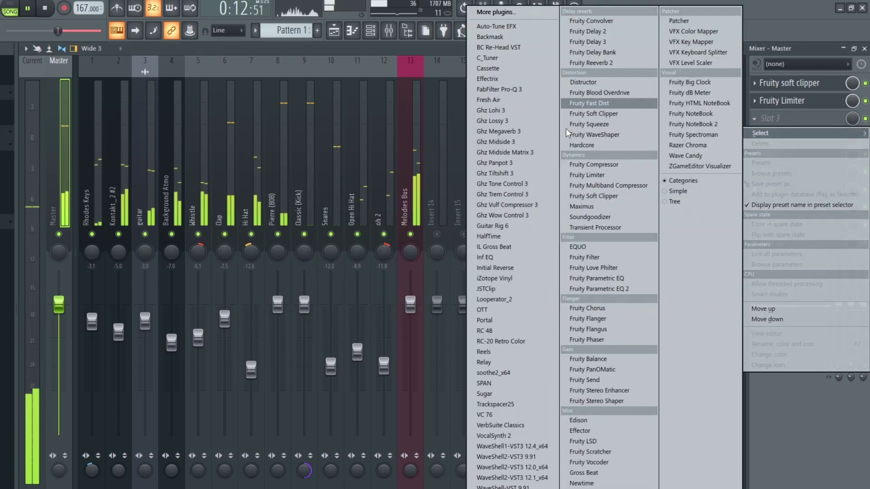
left_click(616, 279)
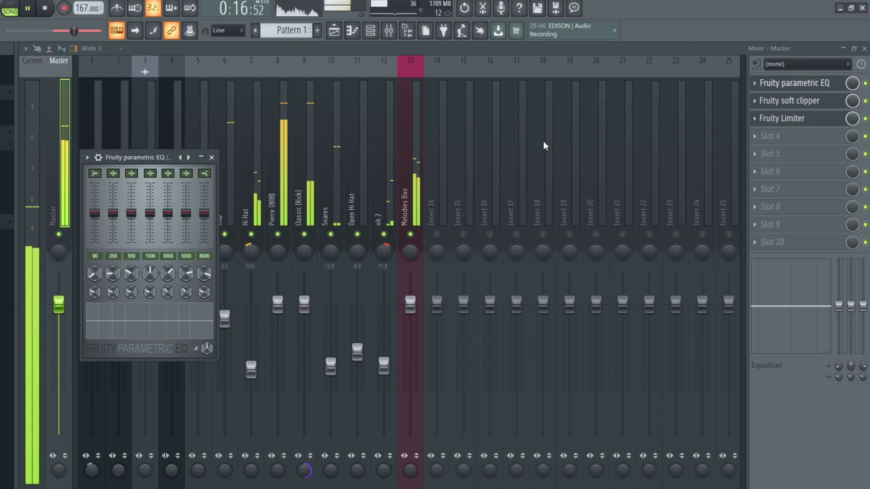
left_click(88, 158)
mouse_move(103, 199)
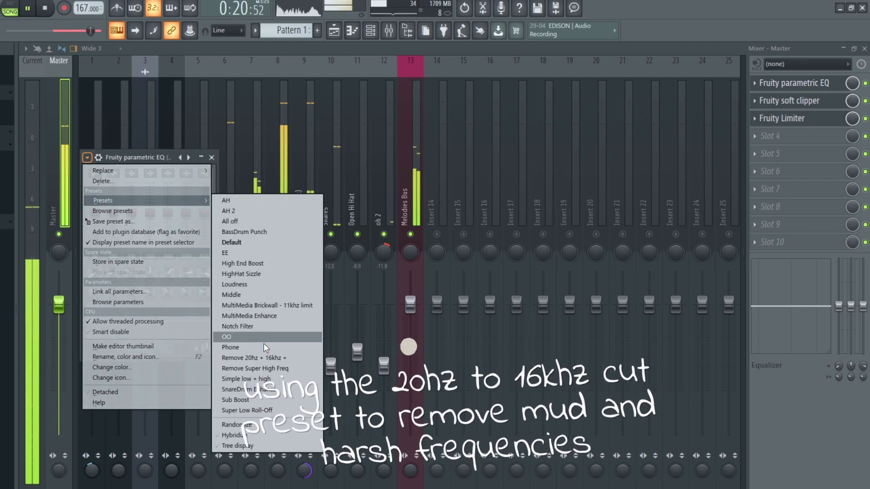
left_click(263, 358)
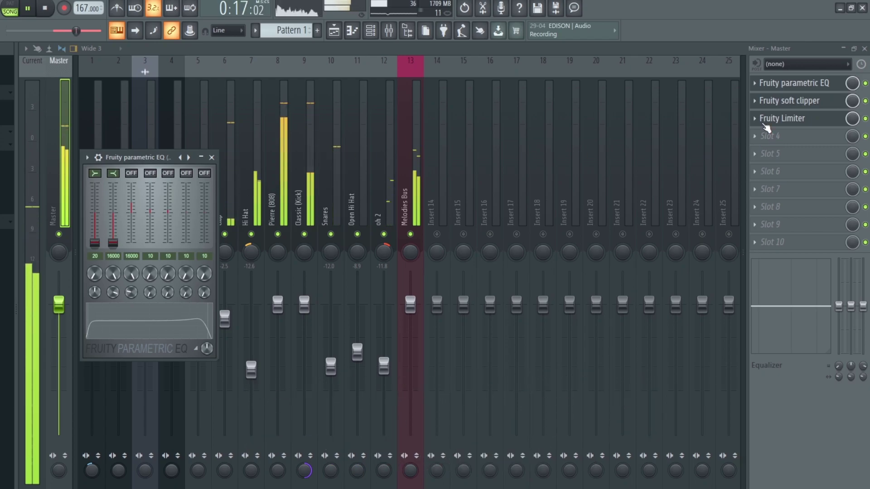
left_click(758, 142)
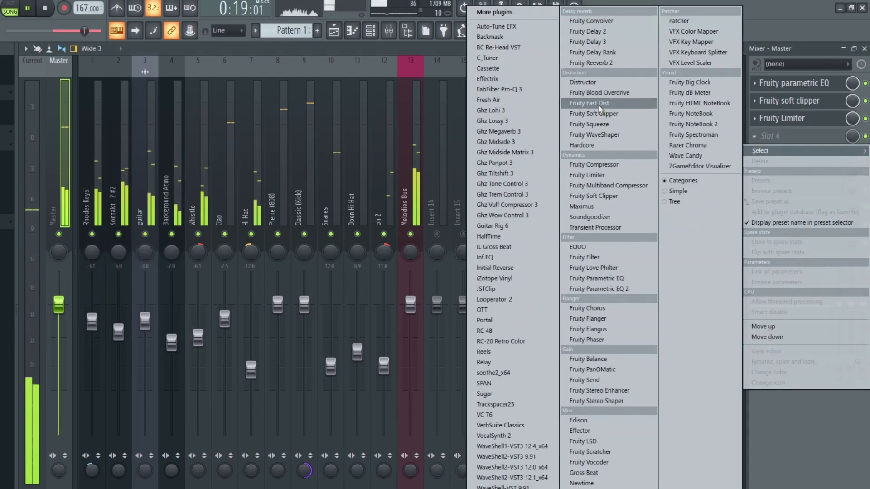
left_click(609, 277)
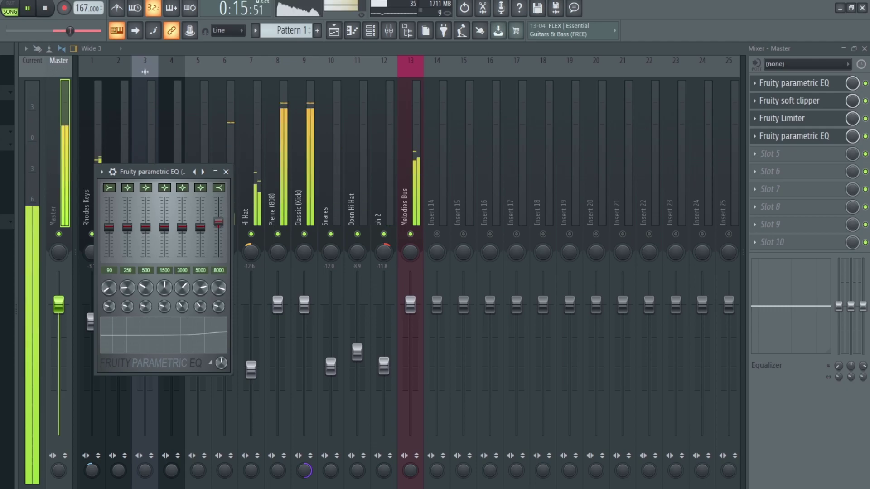
Step: Load Fruity Compressor on the Master with threshold -6.0 dB, ratio 2.2:1, gain 3.0 dB, attack 15.0 ms, release 135 ms and type Hard
left_click(759, 155)
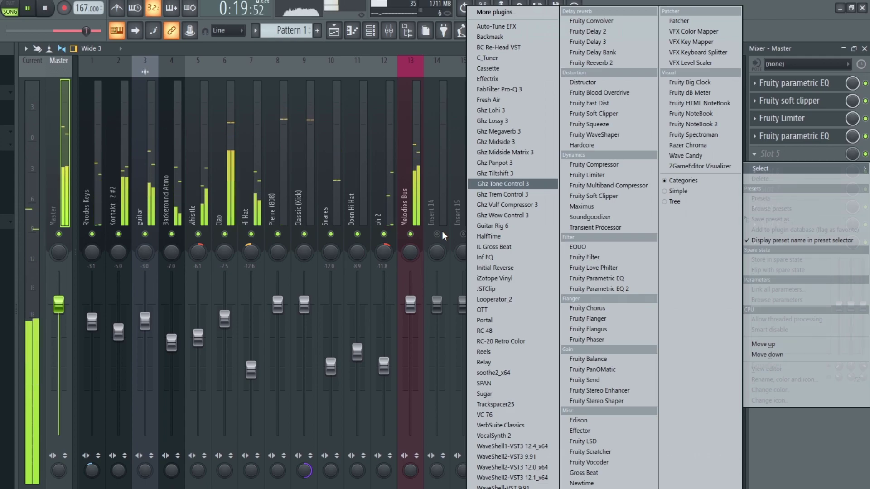
left_click(586, 164)
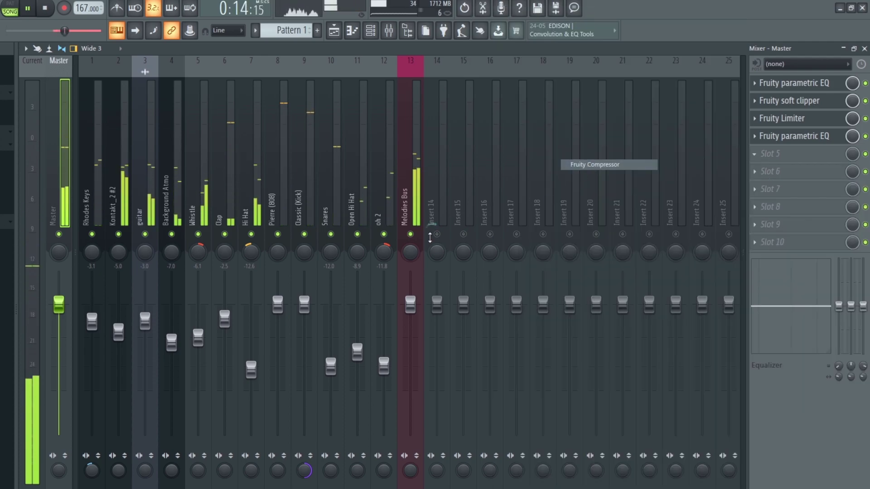
left_click_drag(213, 187, 345, 198)
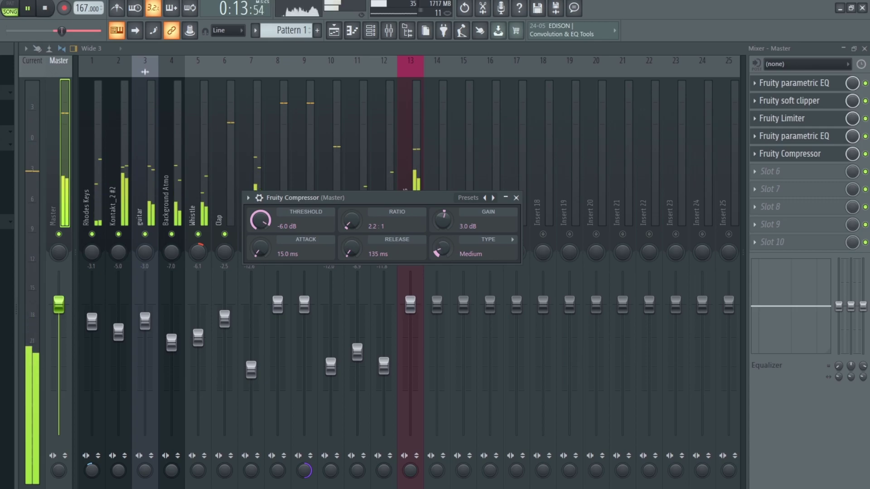
left_click_drag(443, 248, 442, 240)
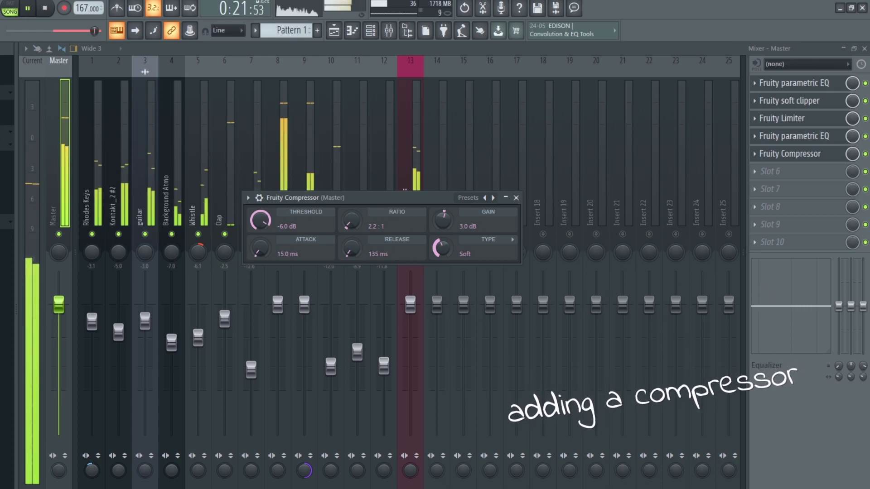
left_click_drag(442, 248, 442, 263)
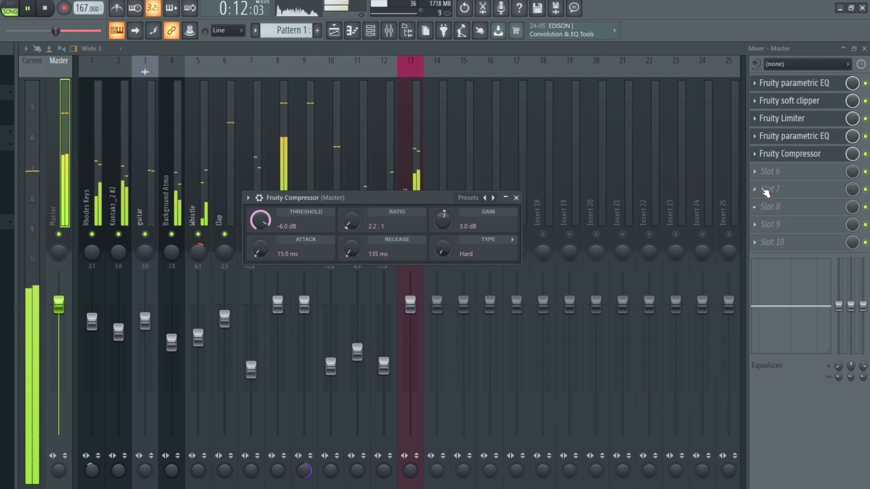
Step: Load another Fruity Limiter on the Master after the compressor and lower its envelope release and sustain
left_click(754, 171)
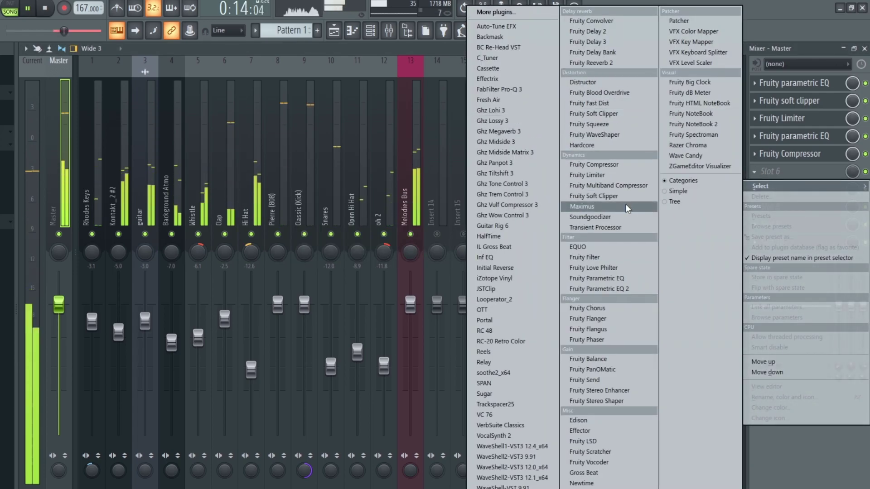
left_click(608, 179)
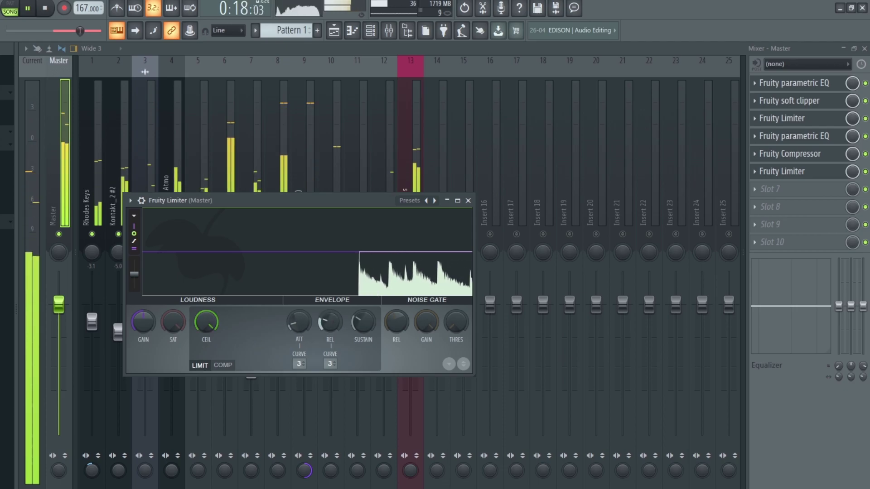
left_click_drag(360, 321, 360, 353)
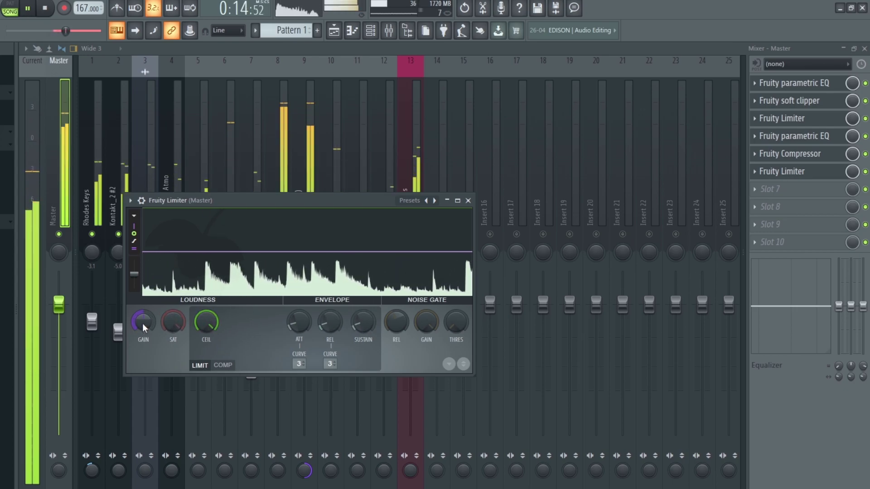
Step: Load another Fruity Soft Clipper on the Master after the second limiter, and raise that limiter's gain
left_click(761, 190)
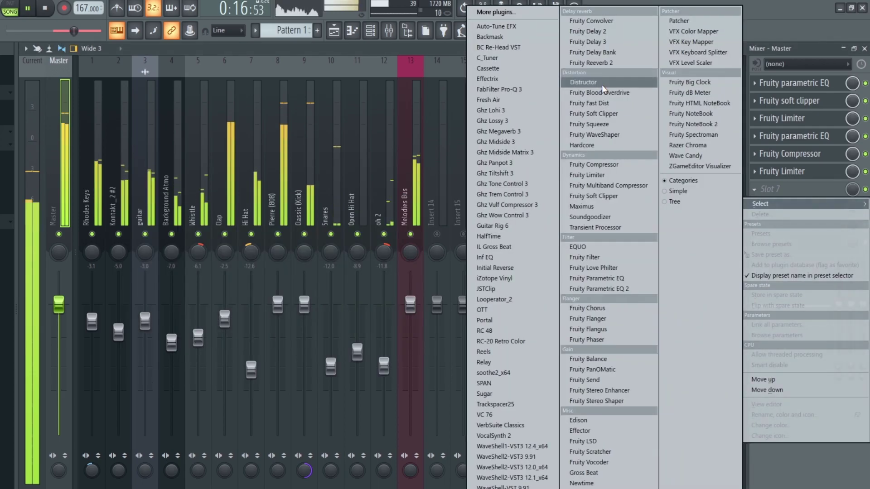
left_click(593, 114)
left_click(793, 171)
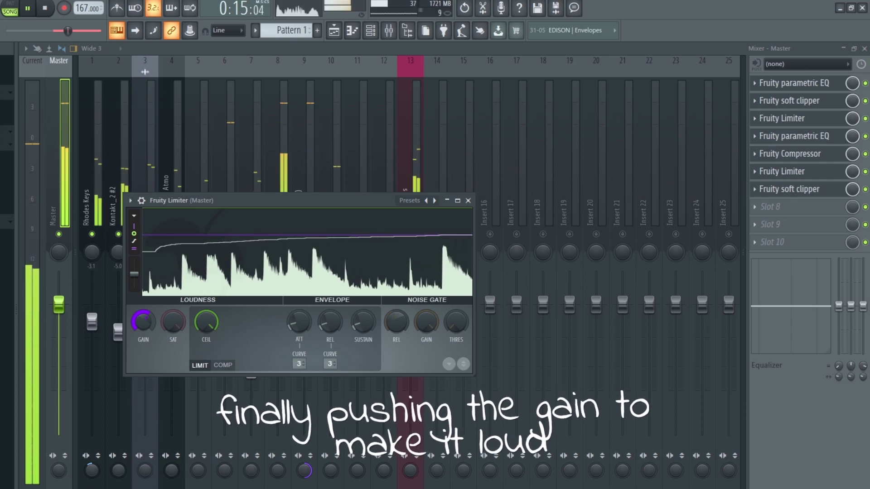
Step: Load Youlean Loudness Meter 2 in the last Master slot, detach its window and check the loudness alongside the second limiter
left_click(771, 242)
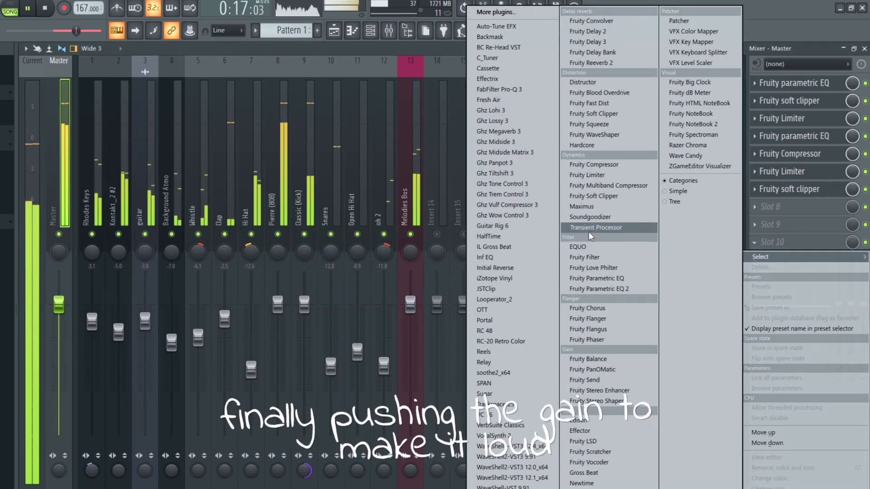
left_click(526, 488)
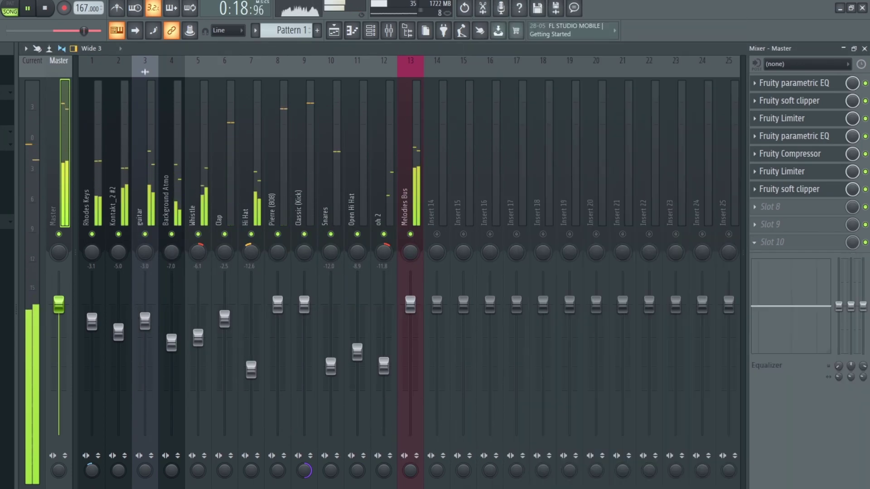
left_click(84, 143)
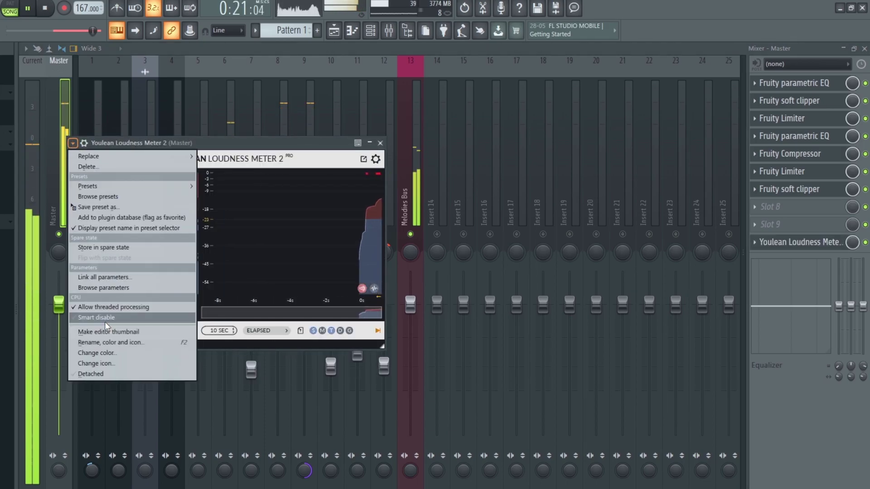
left_click(103, 374)
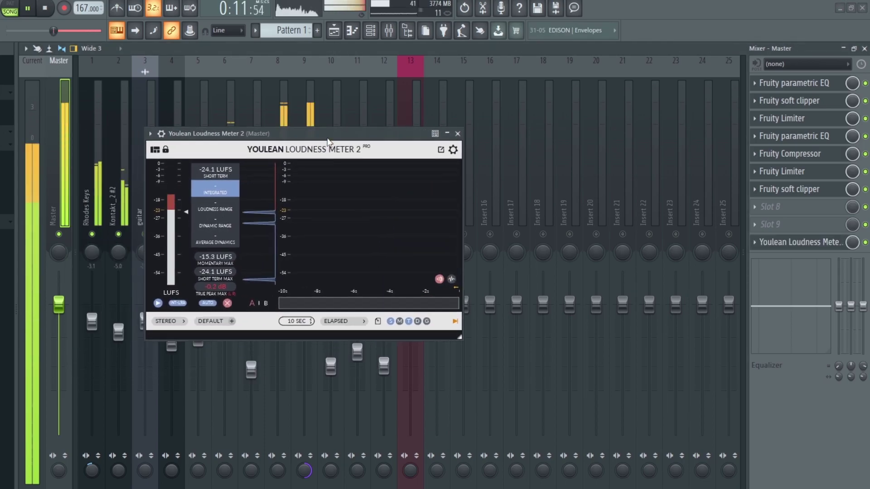
left_click_drag(324, 149, 356, 147)
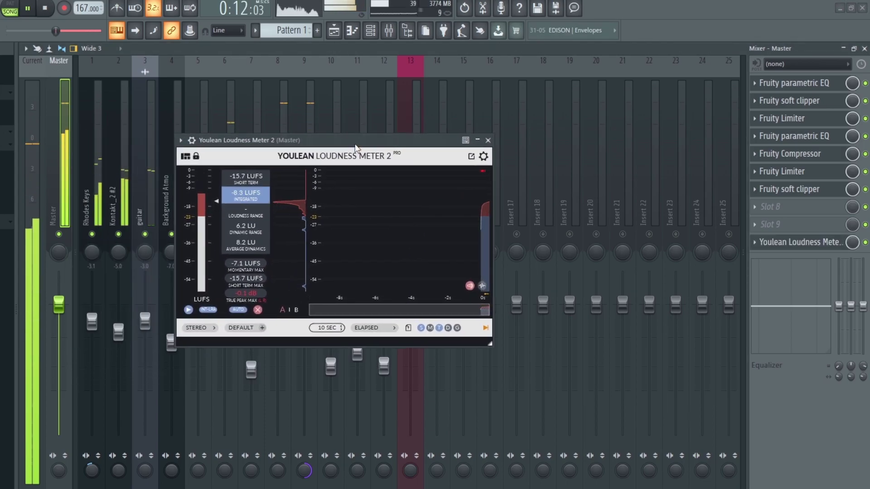
left_click(789, 172)
left_click_drag(325, 147, 374, 148)
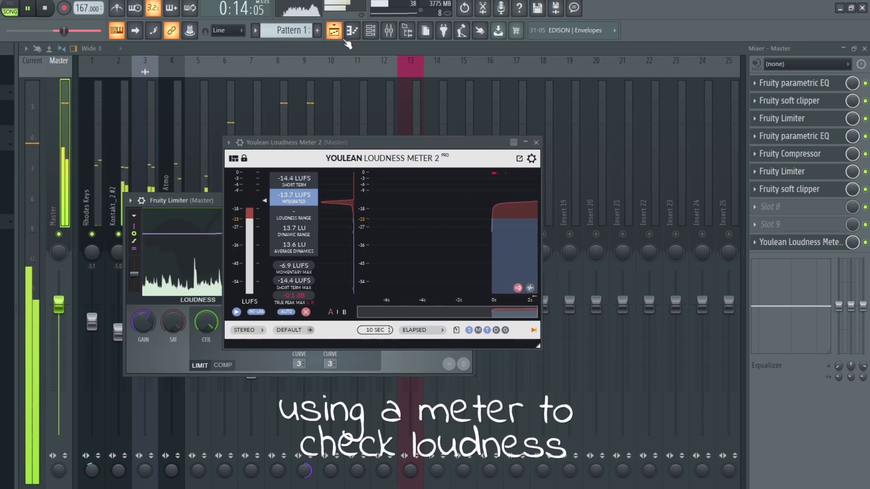
Step: Stop playback, show the playlist without the plugin windows, and split Pattern 1 and Pattern 2 by channel
left_click(334, 30)
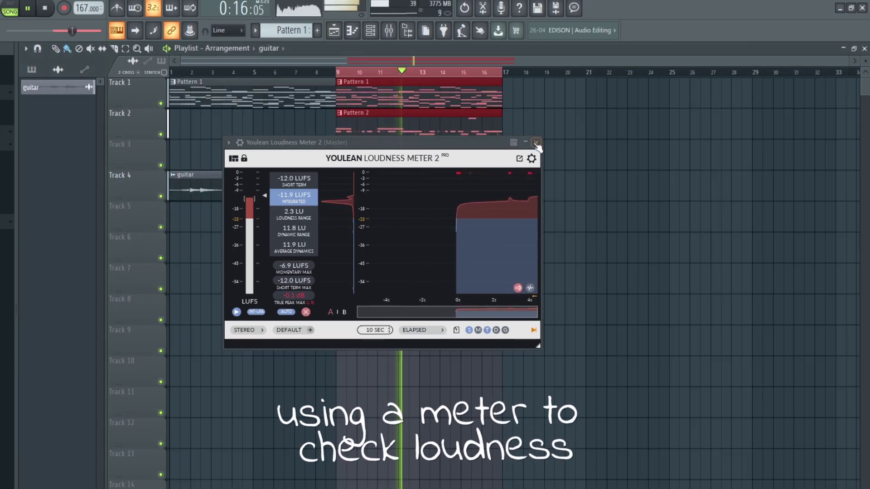
left_click(334, 30)
left_click(334, 30)
key("space")
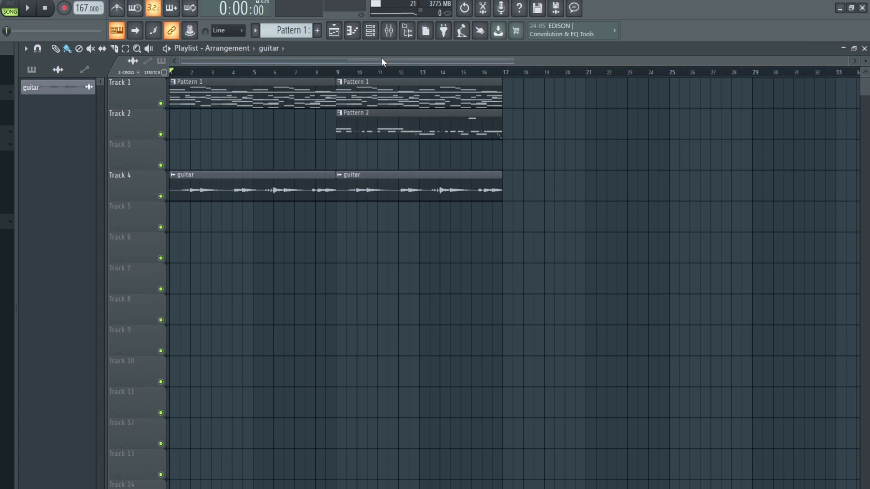
left_click(290, 31)
left_click(363, 196)
scroll(290, 30, "down", 4)
left_click(290, 31)
left_click(363, 196)
Step: Spread the split drum clips over Tracks 5 to 11 from bar 9 and remove the leftover clip from Track 1
left_click_drag(373, 131, 390, 335)
left_click_drag(400, 132, 403, 353)
left_click_drag(404, 133, 396, 415)
right_click(478, 94)
Step: Place Kontakt_2, Kontakt_2 #2 and Arcade at bar 1 on Tracks 1 to 3, Whistle at bar 9 on Track 12, and copy Kontakt_2 to bar 9
left_click_drag(50, 87, 175, 94)
left_click_drag(68, 107, 179, 129)
left_click_drag(62, 123, 177, 155)
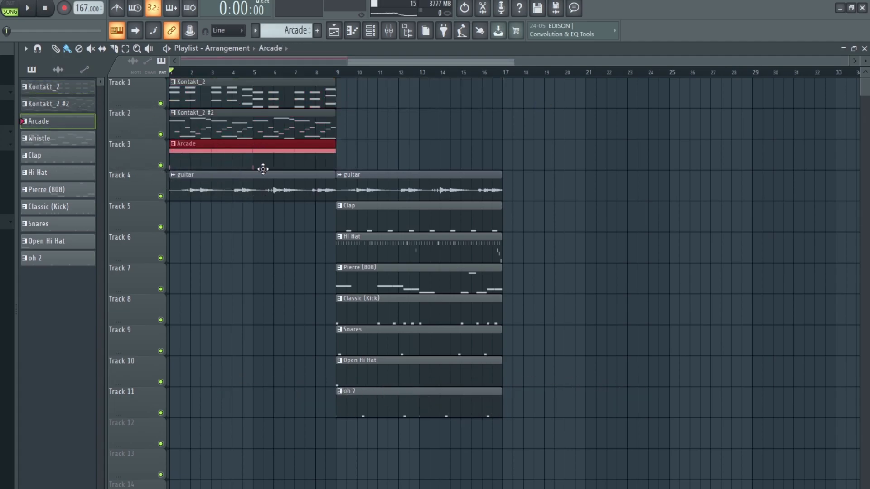
left_click_drag(62, 145, 399, 435)
left_click_drag(271, 100, 438, 111)
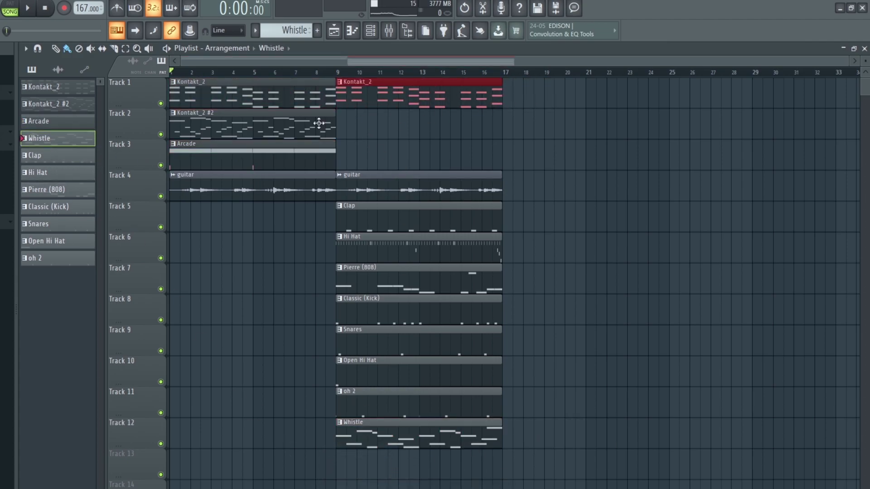
Step: Try the Kontakt_2 #2 clip at bar 9 with playback, and move it back to bar 1 on Track 2
left_click_drag(288, 130, 454, 132)
key("space")
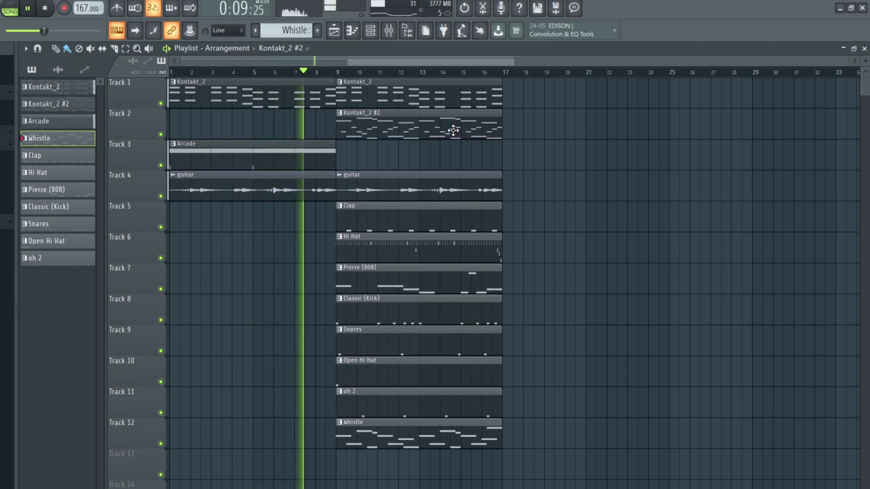
left_click(453, 130)
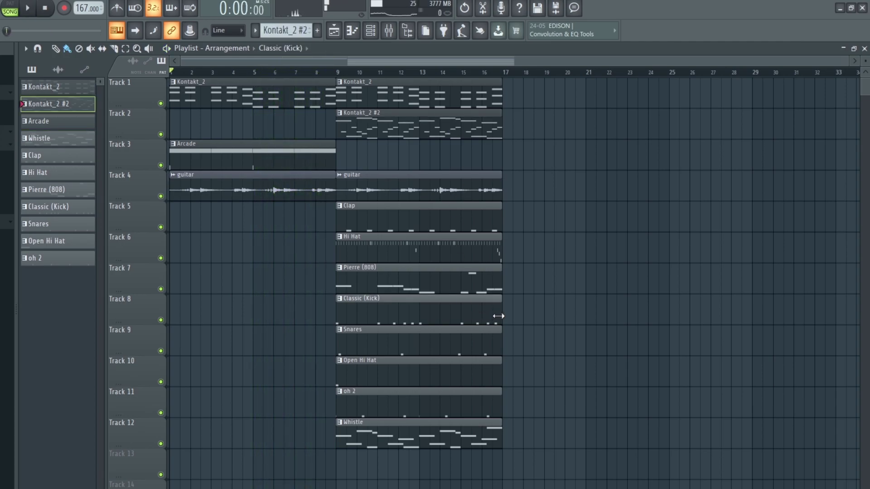
left_click_drag(400, 135, 162, 131)
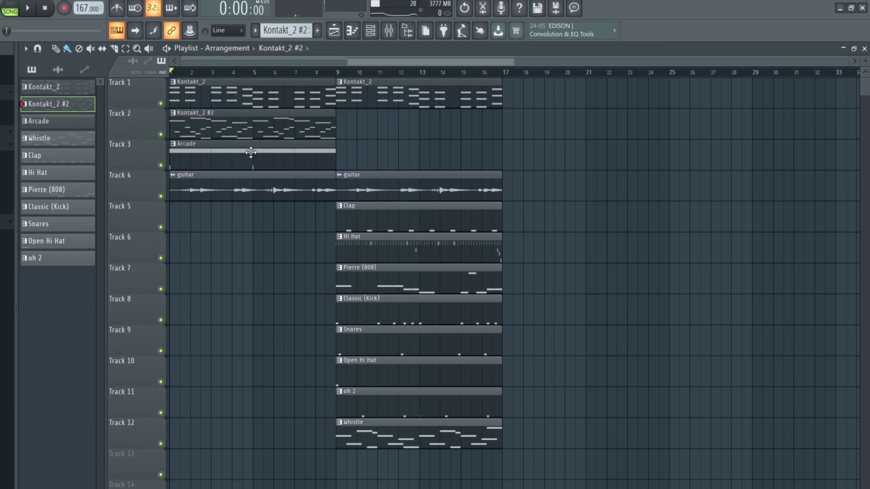
Step: Shorten the Classic (Kick) clip to its first hit and place another short kick clip at bar 13 while playing the song
key("space")
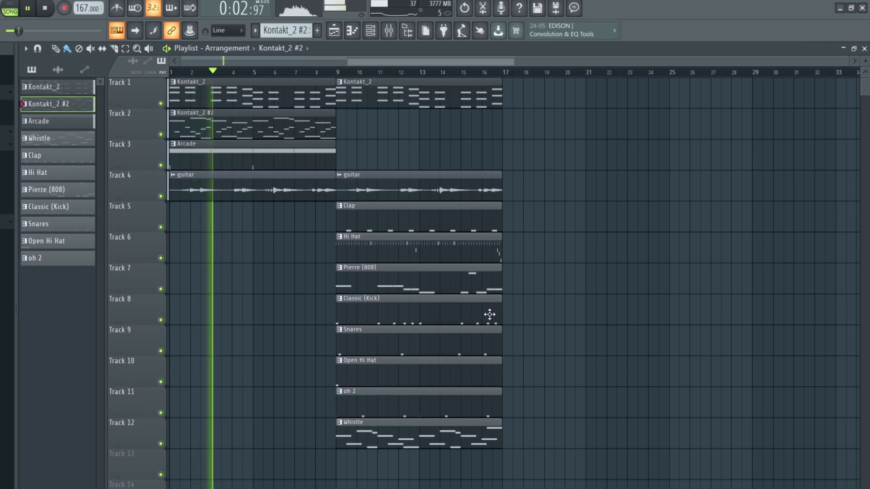
left_click_drag(502, 314, 339, 318)
left_click(422, 316)
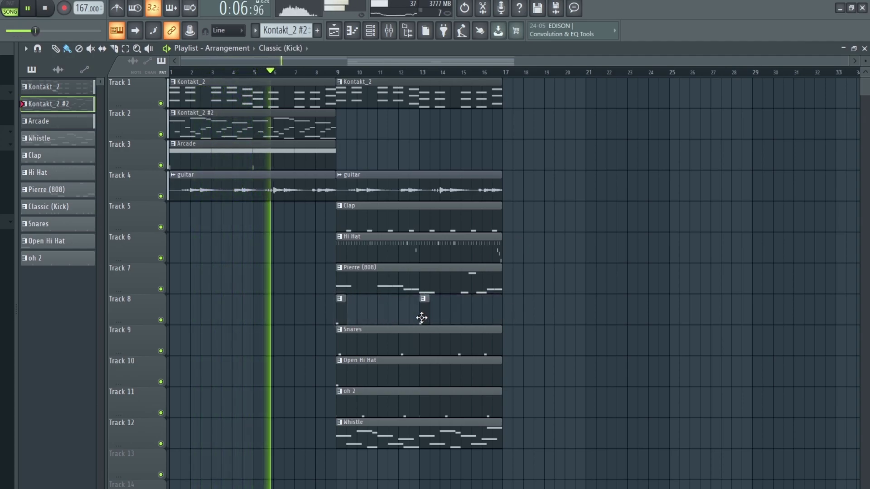
key("space")
Step: Copy Kontakt_2 #2 and Arcade to bar 9, and shift the drum clips down so Whistle sits on Track 5
mouse_move(363, 159)
left_mouse_down()
mouse_move(232, 129)
mouse_move(439, 140)
mouse_move(398, 152)
left_mouse_up()
left_click(539, 406, "ctrl")
left_click_drag(540, 405, 402, 468)
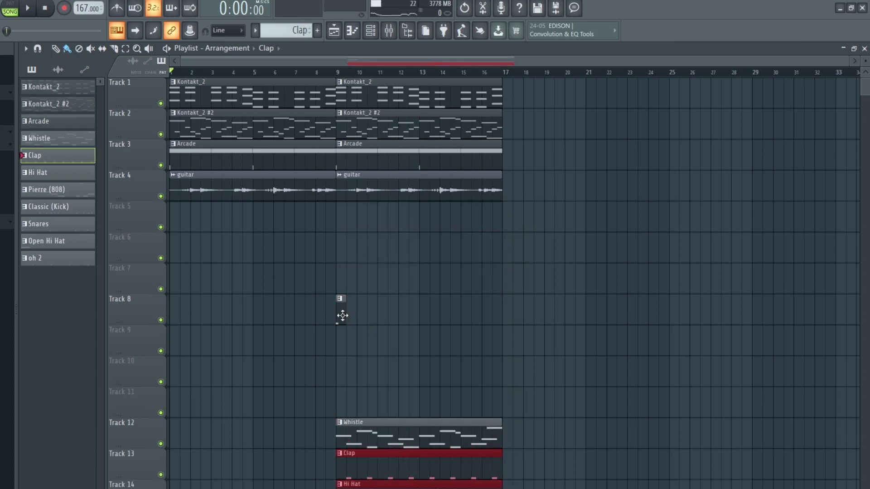
left_click_drag(398, 433, 396, 221)
Step: Move the drum clips up to Tracks 6 to 12 starting at bar 9, with both kick clips on Track 9, and play the song
scroll(485, 345, "down", 5)
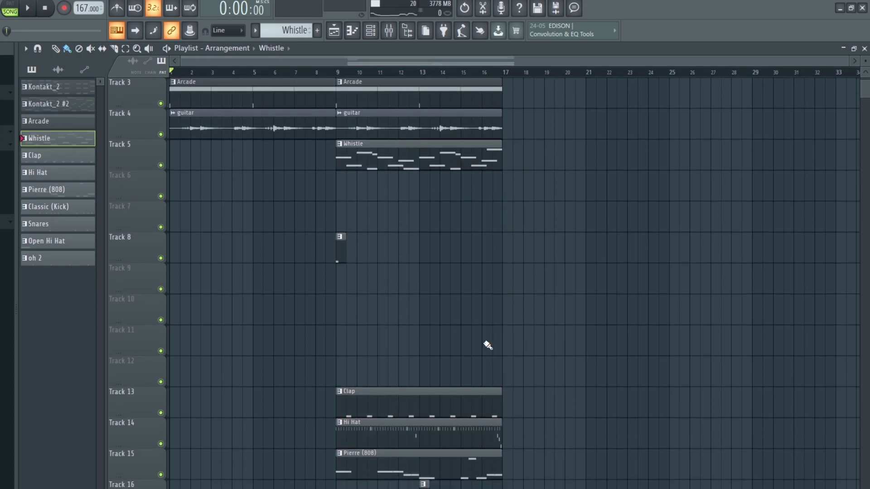
left_click_drag(495, 486, 431, 153)
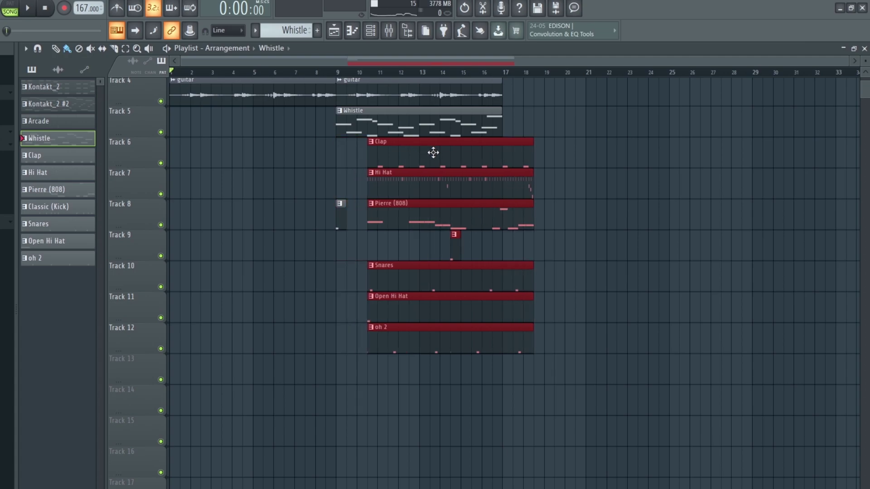
left_click_drag(339, 223, 337, 264)
left_click_drag(492, 447, 375, 161)
key("space")
scroll(408, 346, "up", 1)
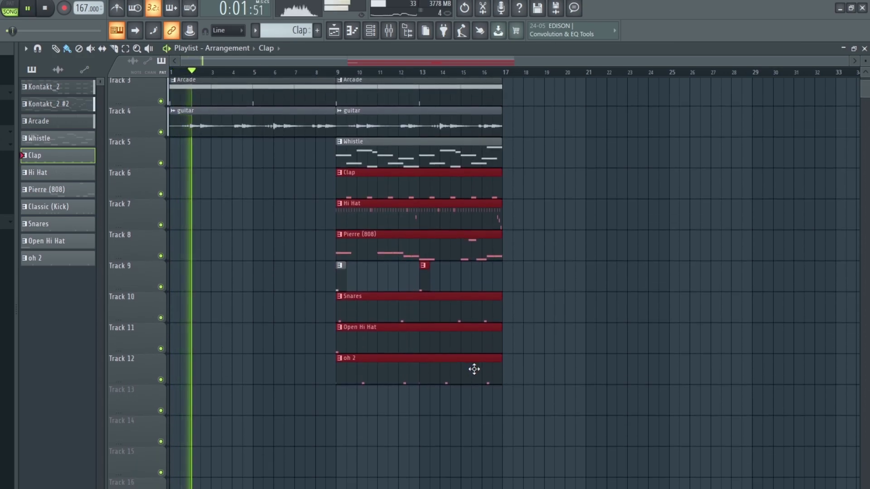
scroll(474, 369, "up", 2)
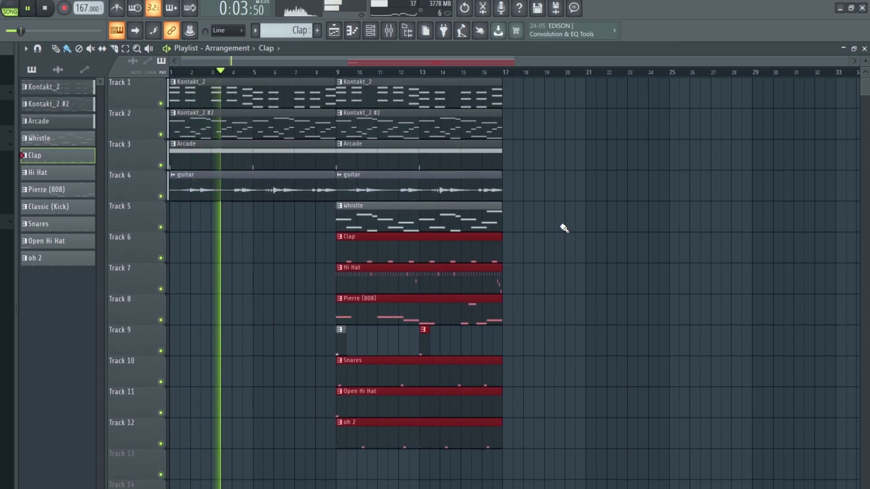
Step: Trim the drum clips to end half a bar before bar 17, and duplicate the melody and drum clips to bar 17
scroll(544, 272, "down", 1)
left_click_drag(497, 437, 369, 79)
scroll(512, 286, "up", 1)
key("ctrl+b")
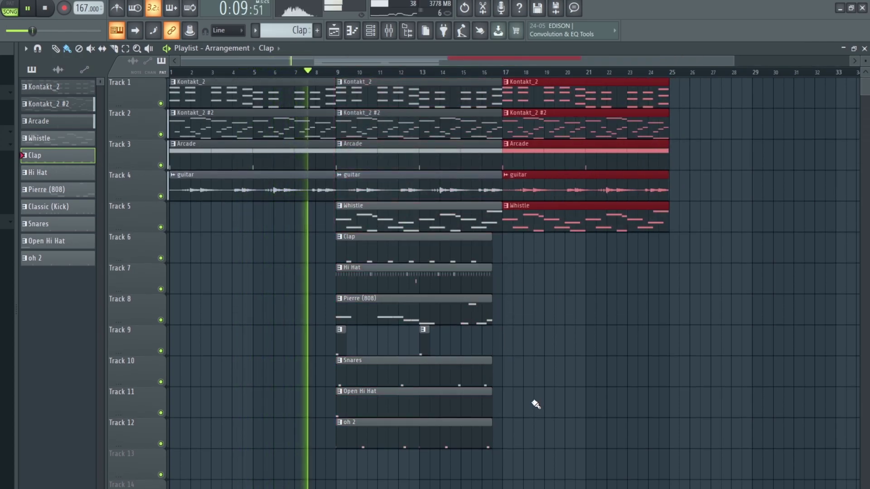
left_click_drag(494, 478, 343, 232)
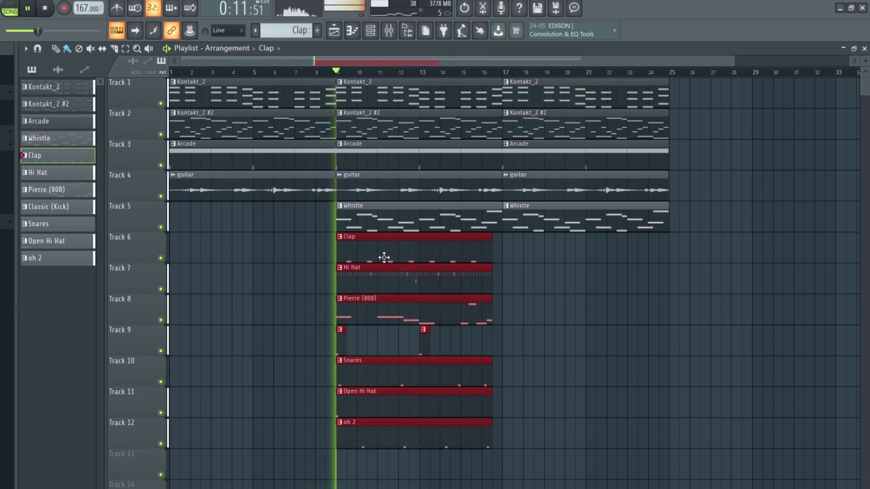
key("ctrl+b")
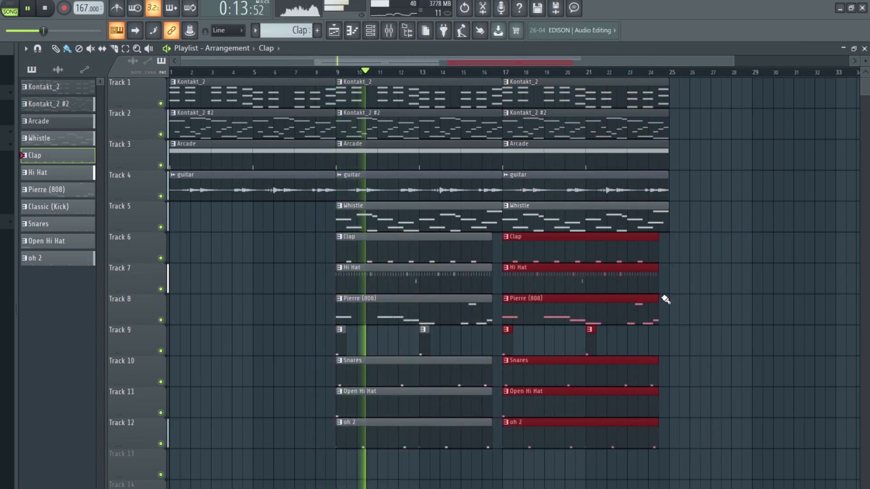
Step: Extend the duplicated drum clips to bar 25, restore the full Classic (Kick) clip from bar 17, and delete the kick clip at bar 13
left_click_drag(660, 473, 655, 254)
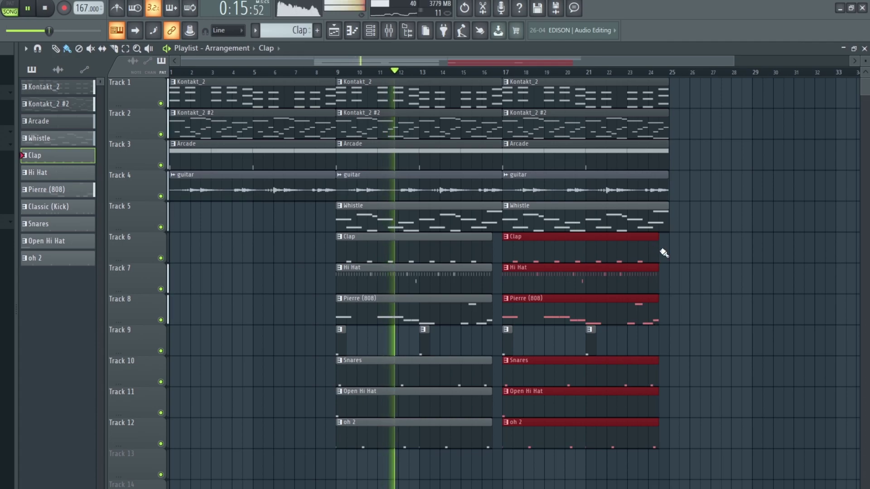
left_click(665, 253)
right_click(674, 254)
mouse_move(653, 464)
left_mouse_down()
mouse_move(652, 259)
mouse_move(668, 251)
left_mouse_up()
left_click(536, 344)
left_click_drag(612, 347, 669, 347)
key("Delete")
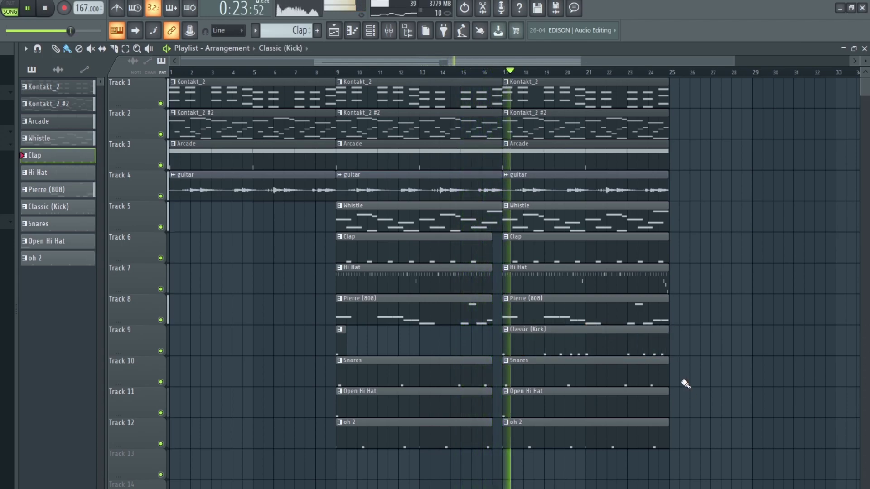
Step: Copy the Kontakt_2, Kontakt_2 #2 and Pierre (808) clips to bar 25, and trim the copied 808's start to bar 27
scroll(676, 292, "down", 1)
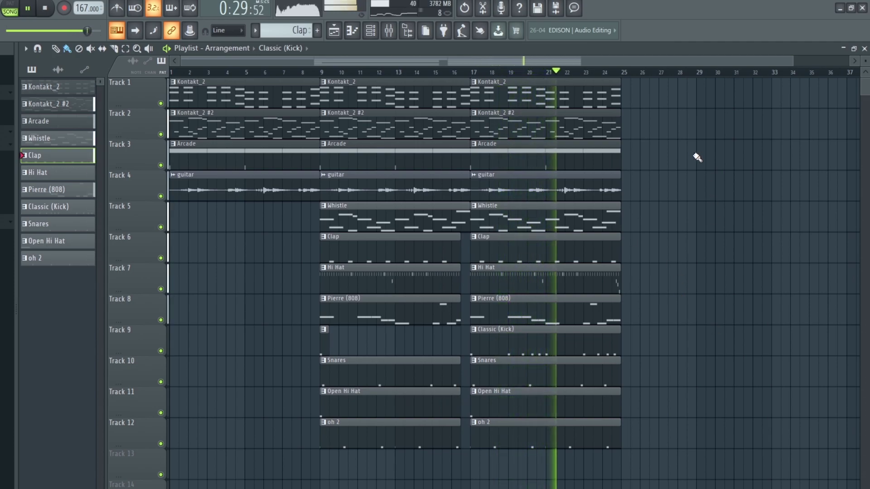
mouse_move(657, 115)
left_mouse_down()
mouse_move(573, 97)
mouse_move(717, 105)
left_mouse_up()
mouse_move(566, 311)
left_mouse_down()
mouse_move(773, 309)
mouse_move(716, 311)
left_mouse_up()
key("space")
left_click_drag(626, 312, 658, 312)
Step: Copy the Clap and Hi Hat clips to bar 25 and trim the last Pierre (808) clip's start to bar 29
left_click_drag(636, 280, 471, 258)
mouse_move(550, 258)
left_mouse_down()
mouse_move(736, 236)
mouse_move(699, 239)
left_mouse_up()
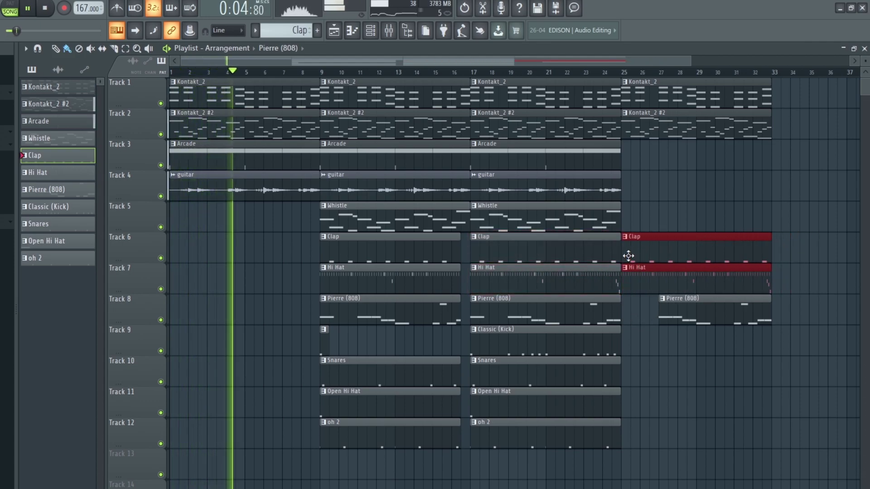
left_click_drag(660, 324, 705, 326)
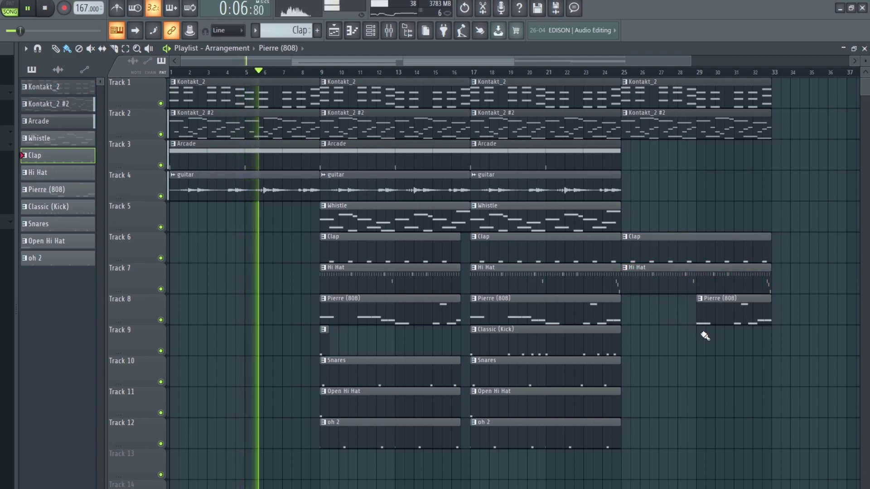
Step: Copy the Snares, Open Hi Hat and oh 2 clips to bar 25, and the short Classic (Kick) clip to bar 29
left_click_drag(636, 357, 684, 377)
left_click_drag(615, 477, 693, 414)
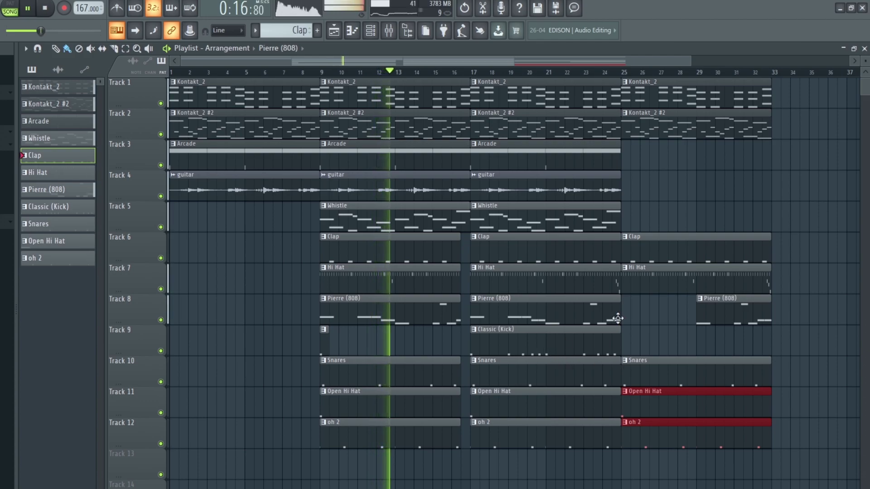
left_click_drag(324, 349, 699, 369)
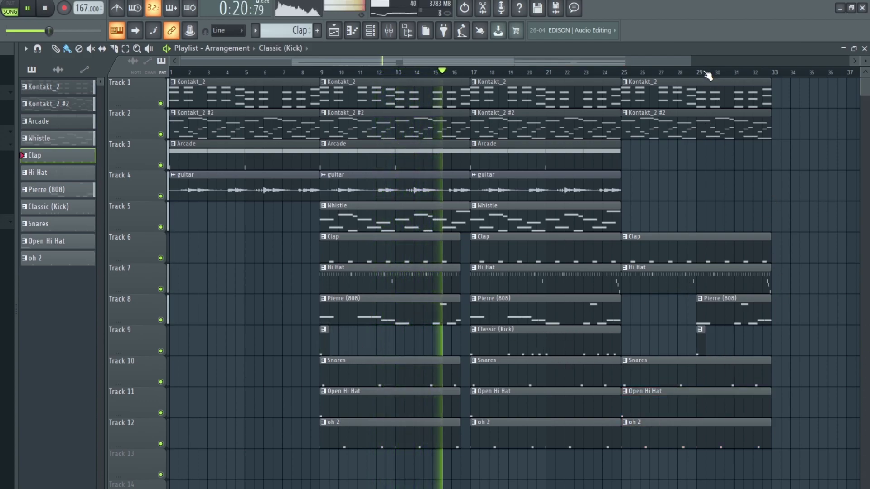
Step: Copy the Kontakt_2 and Kontakt_2 #2 clips, the full bar 17 drum and 808 clips, and the guitar clip to bar 33
scroll(761, 195, "down", 2, "ctrl")
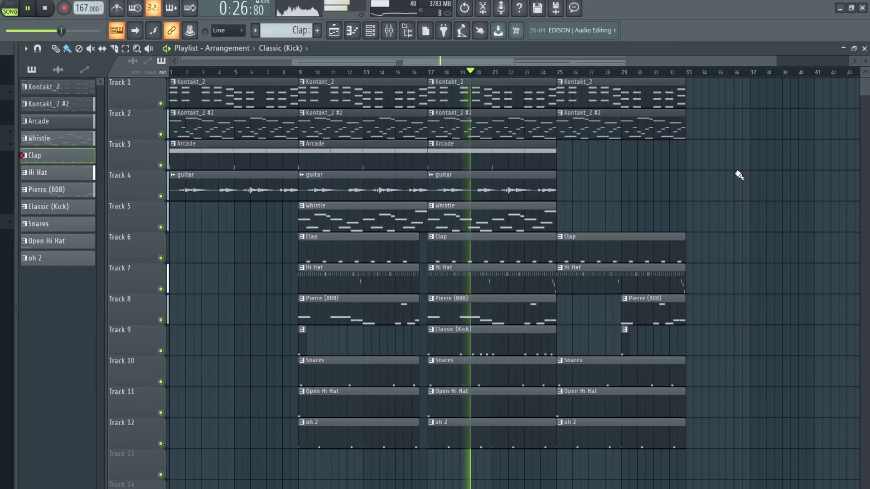
mouse_move(719, 146)
left_mouse_down("ctrl")
mouse_move(604, 97)
mouse_move(751, 129)
mouse_move(733, 139)
left_mouse_up("ctrl")
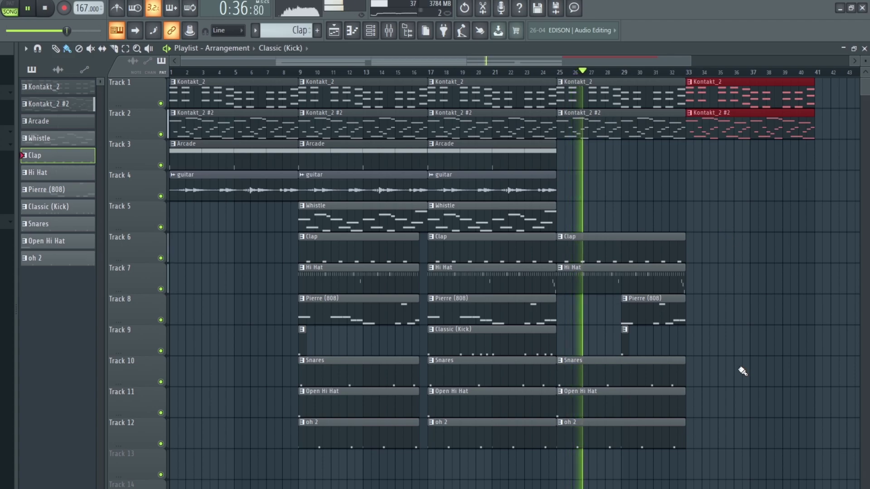
left_click_drag(517, 484, 484, 251)
left_click_drag(487, 247, 741, 263)
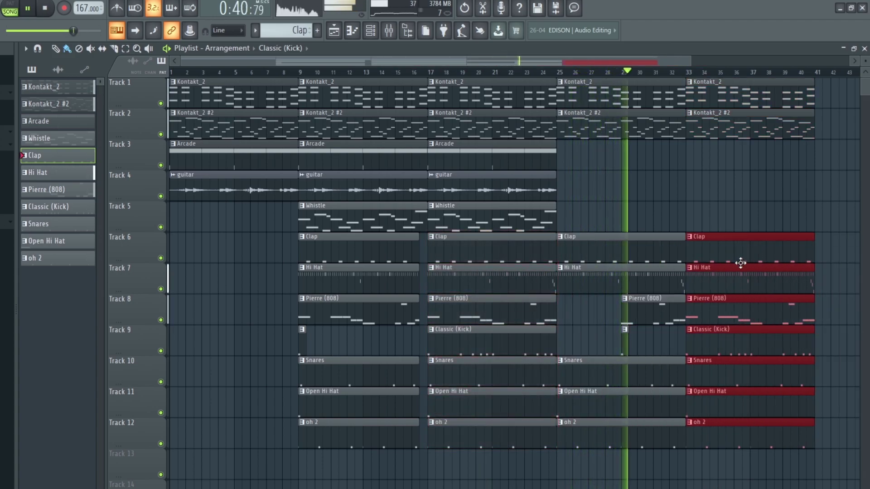
left_click(487, 190)
left_click_drag(486, 190, 745, 190)
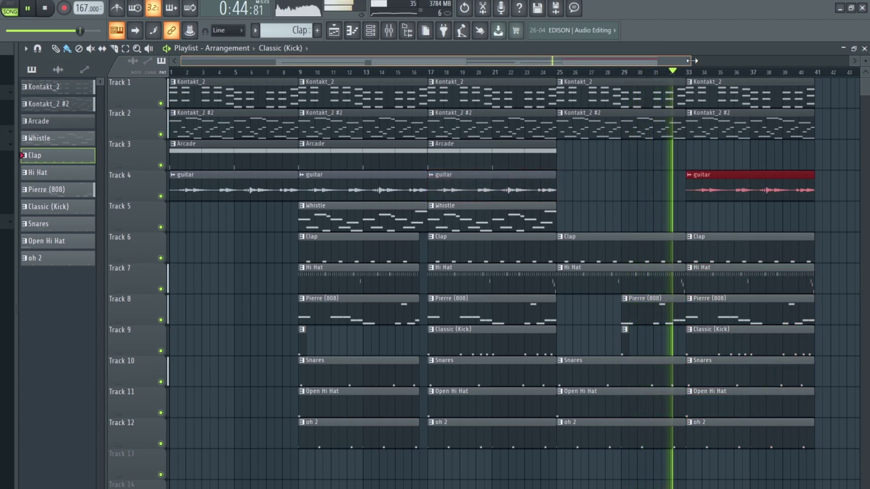
Step: Duplicate the whole bar 33 section to bar 41 and add a copy of the Arcade clip there
left_click_drag(690, 61, 856, 63)
left_click_drag(657, 475, 567, 77)
key("ctrl+b")
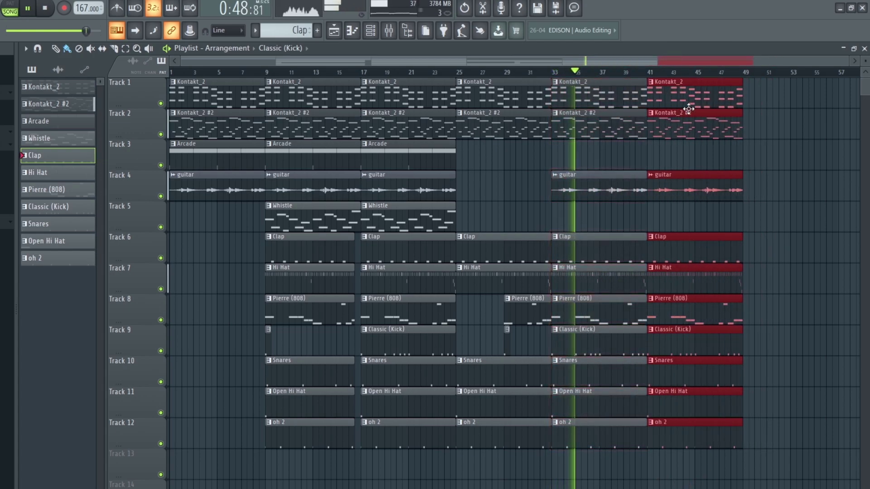
left_click_drag(406, 163, 697, 162)
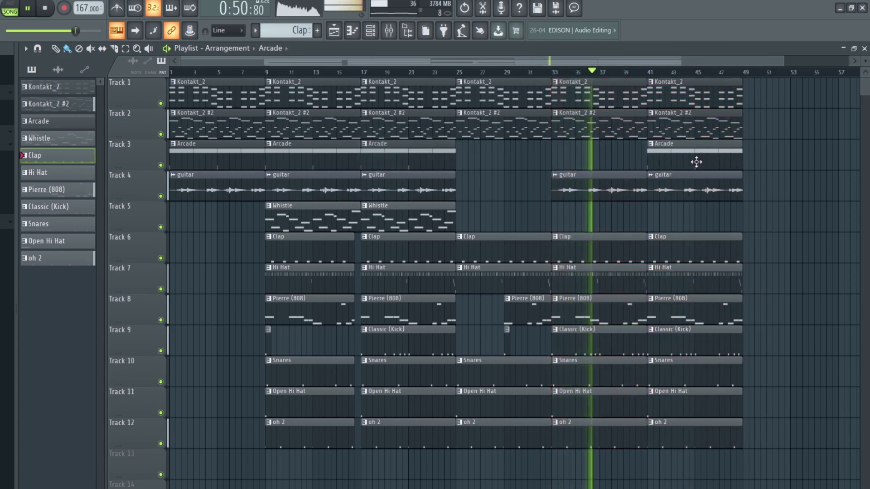
Step: Copy all clips on every track from bars 9 to 25 so the copied section starts at bar 49
left_click_drag(456, 476, 265, 77)
left_click_drag(342, 95, 611, 96)
key("ctrl+b")
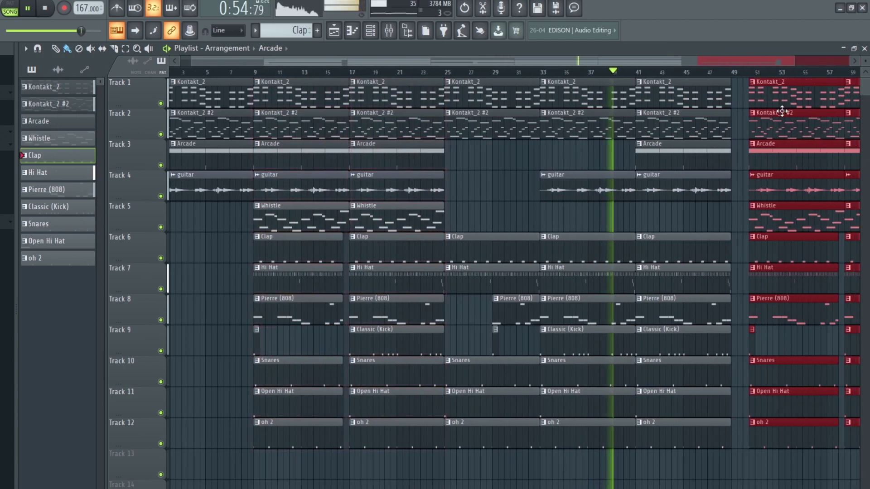
Step: Delete the drum and 808 clips between bars 41 and 49, select the remaining melodic clips there, and stop playback
left_click_drag(693, 247, 687, 433)
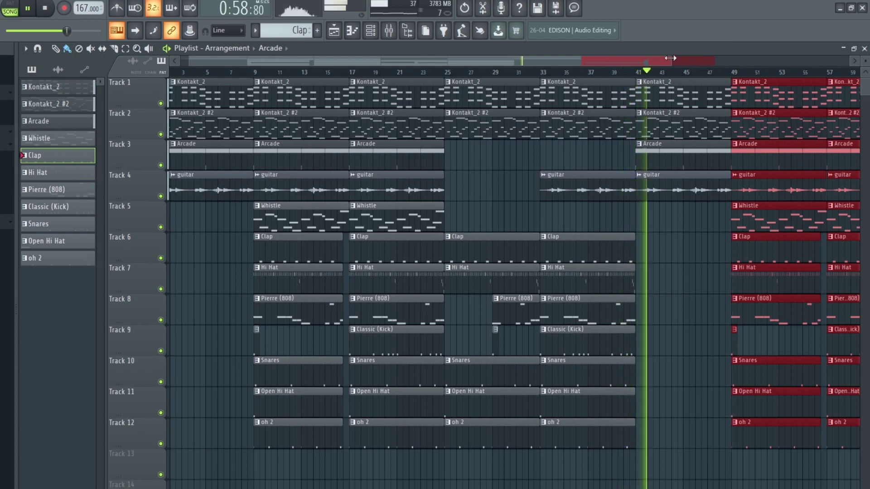
left_click_drag(671, 58, 846, 60)
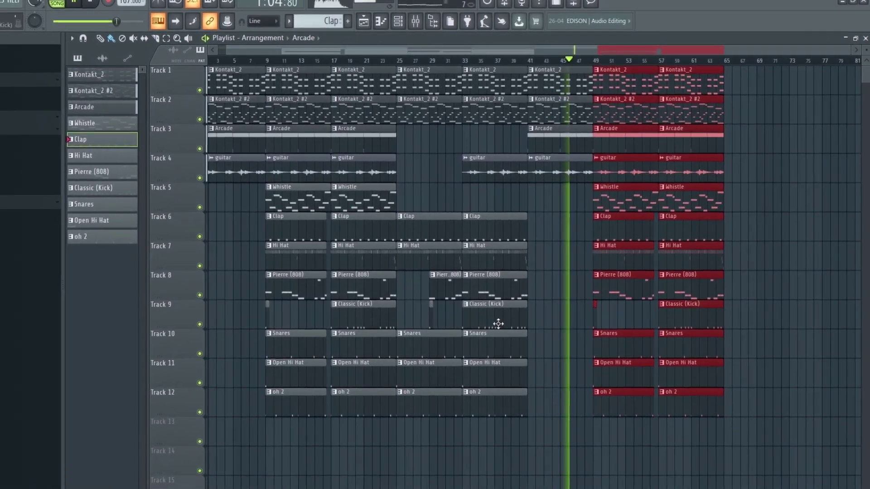
left_click_drag(594, 186, 592, 79)
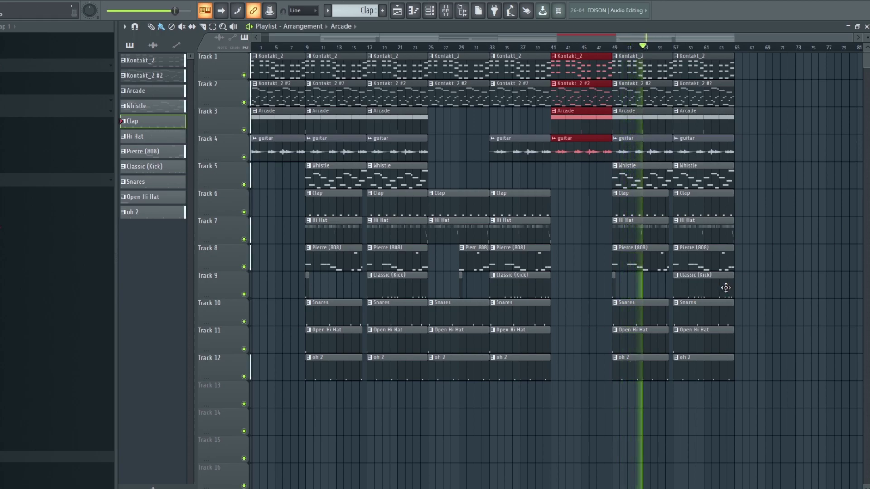
key("space")
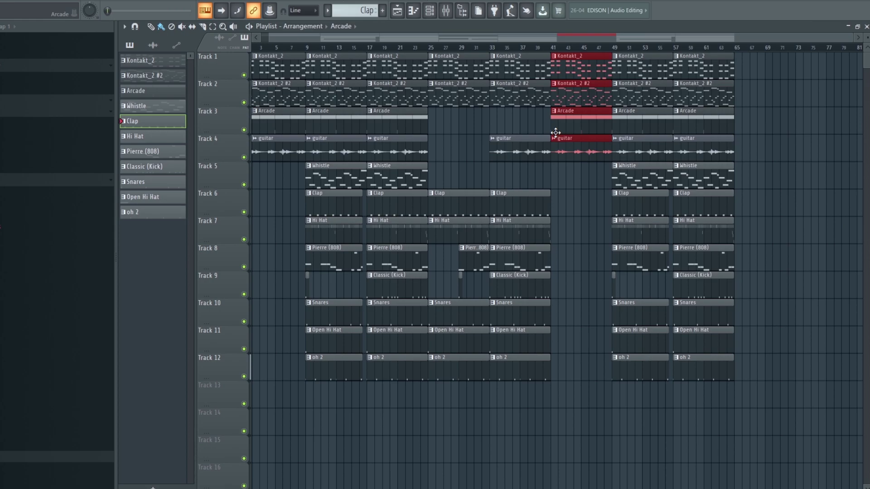